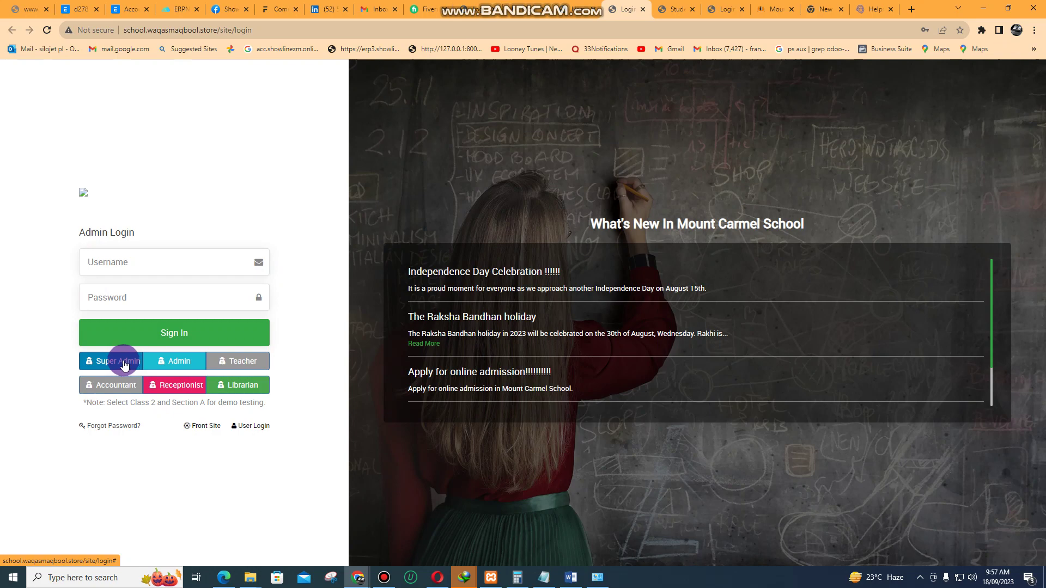
- Sign in to the school admin site with the preset Super Admin demo account
{"action": "left_click", "coordinate": [125, 365]}
{"action": "left_click", "coordinate": [144, 331]}
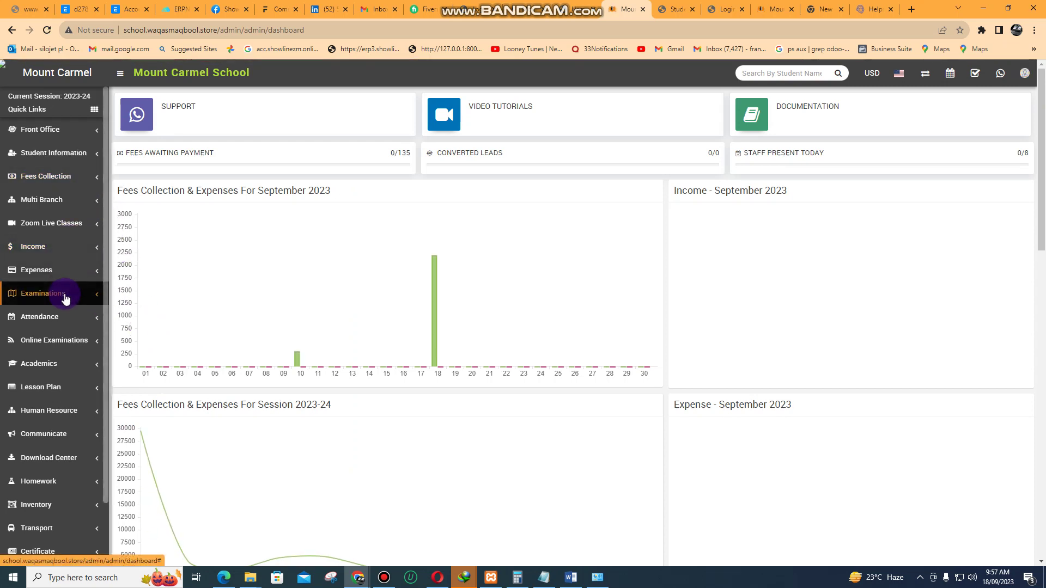
- View the Front Office complaint page, followed by the Student Admission form under Student Information
{"action": "left_click", "coordinate": [96, 134]}
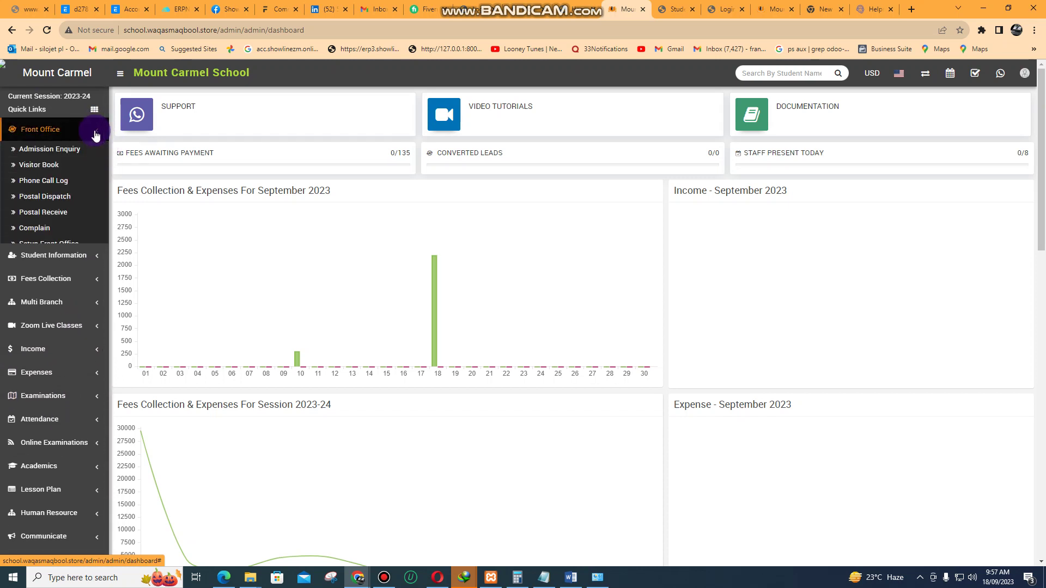
{"action": "left_click", "coordinate": [51, 155]}
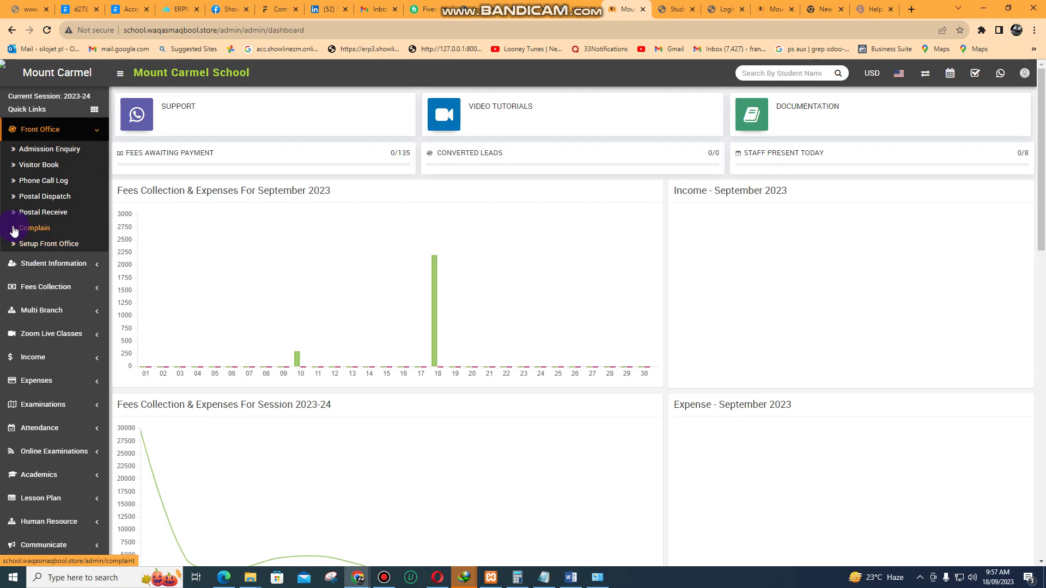
{"action": "left_click", "coordinate": [15, 230]}
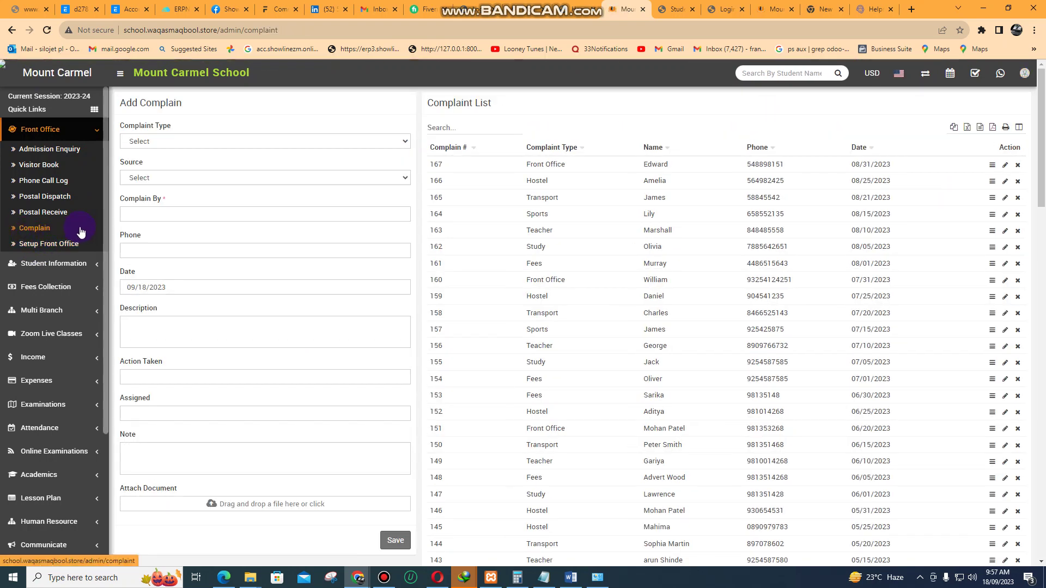
{"action": "left_click", "coordinate": [98, 264]}
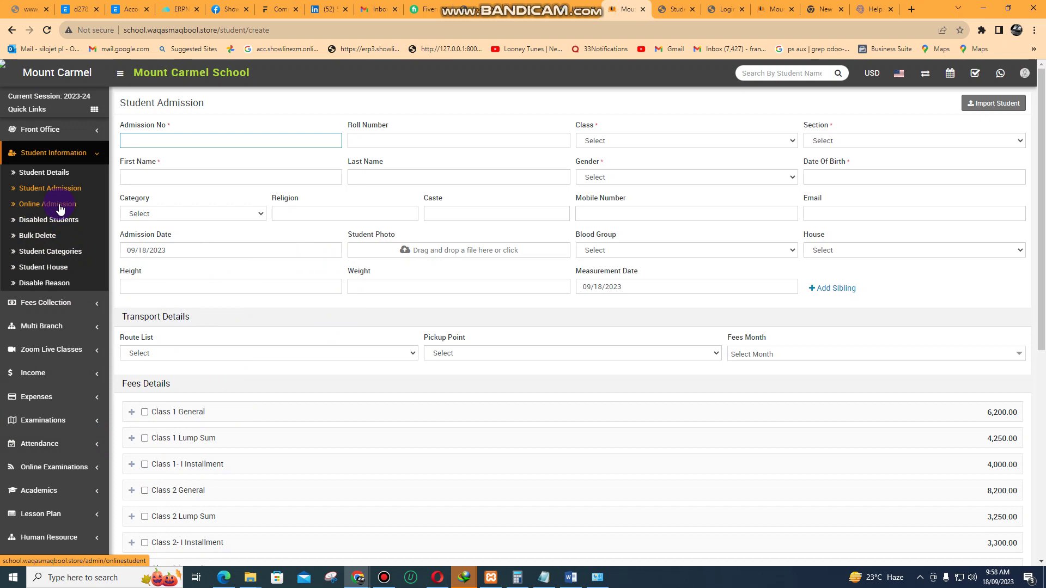
- Open the Fees Reminder settings under Fees Collection and inspect the days for the first Before reminder
{"action": "left_click", "coordinate": [87, 303]}
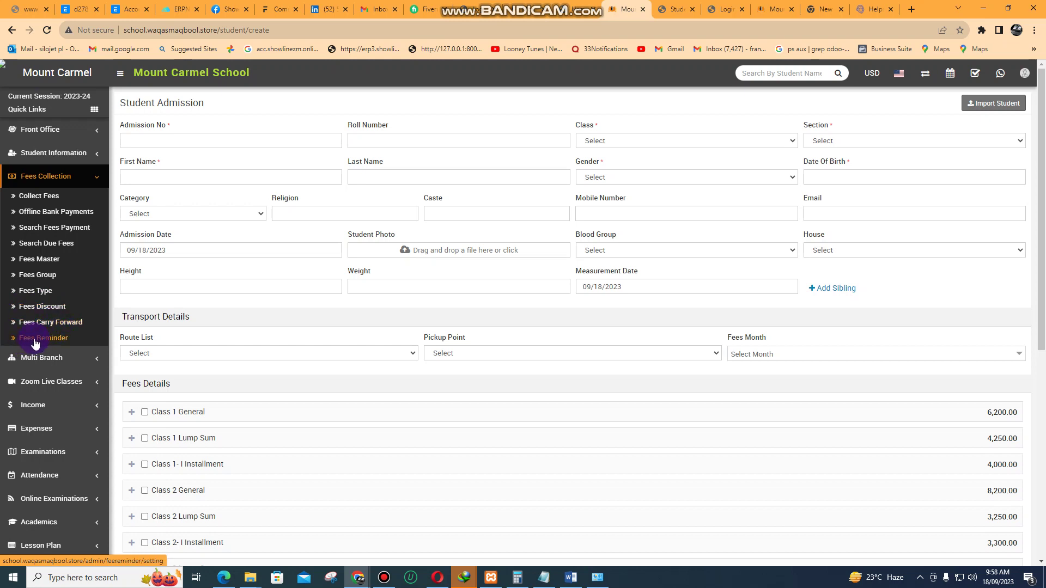
{"action": "left_click", "coordinate": [18, 342]}
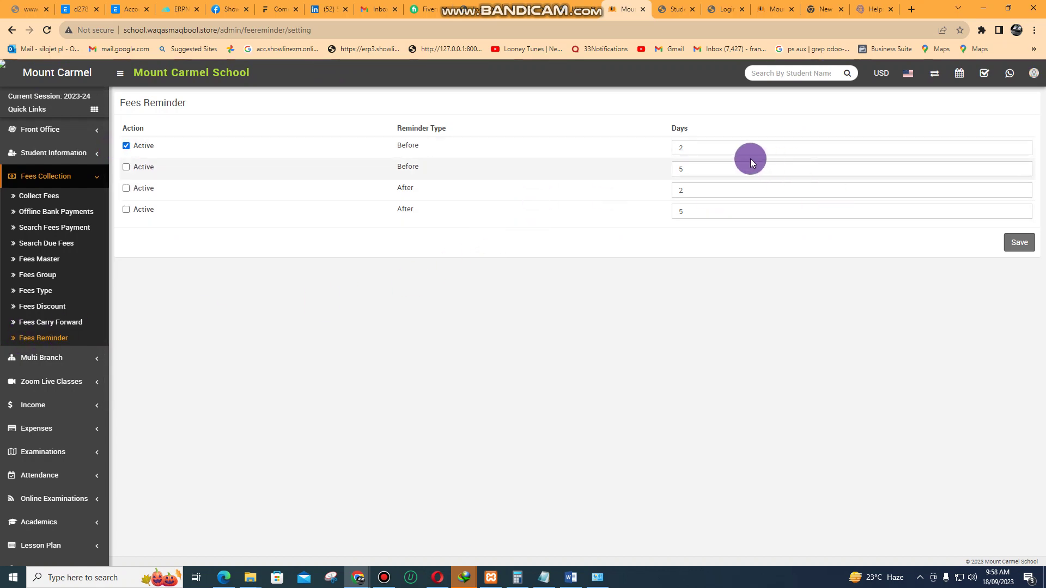
{"action": "left_click", "coordinate": [740, 148]}
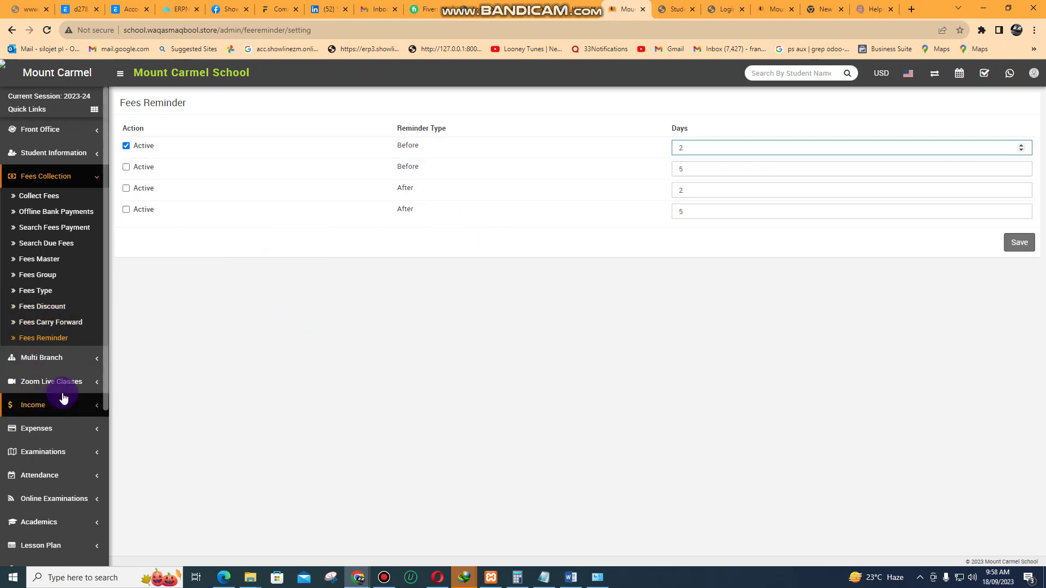
- Review the submodules available under Zoom Live Classes, Income and Expenses
{"action": "left_click", "coordinate": [98, 388]}
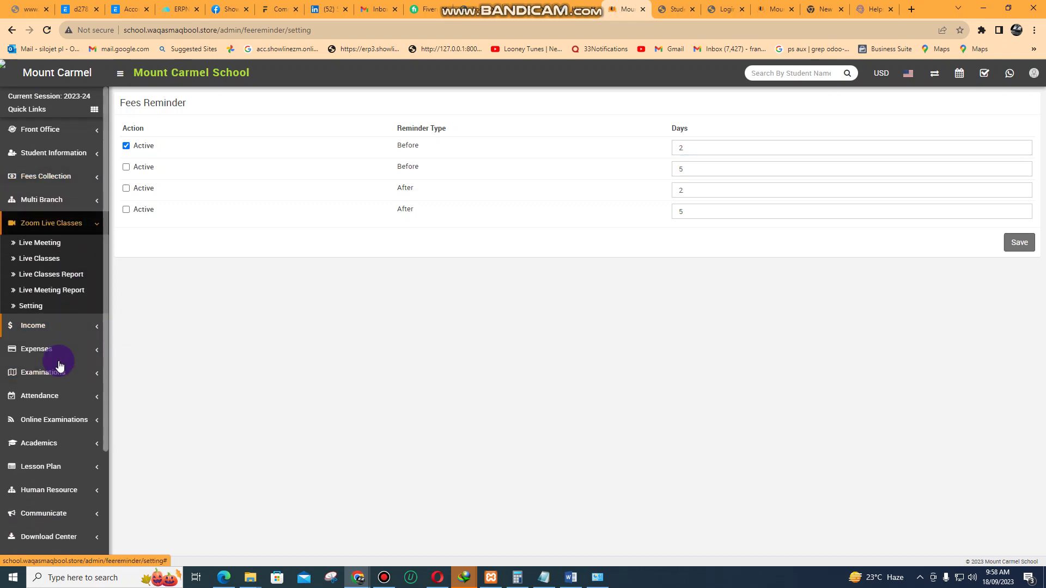
{"action": "left_click", "coordinate": [99, 328]}
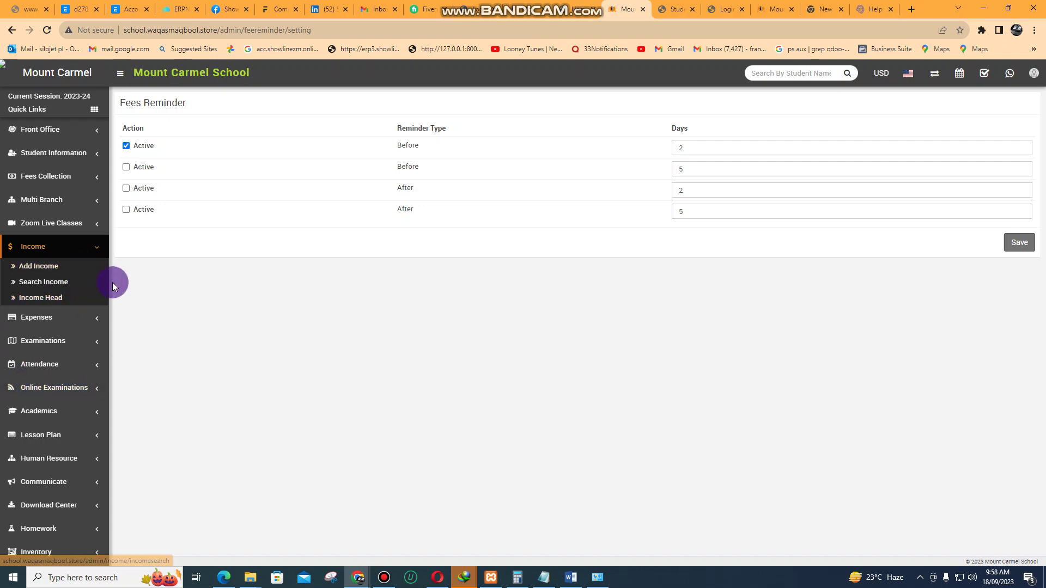
{"action": "left_click", "coordinate": [95, 326]}
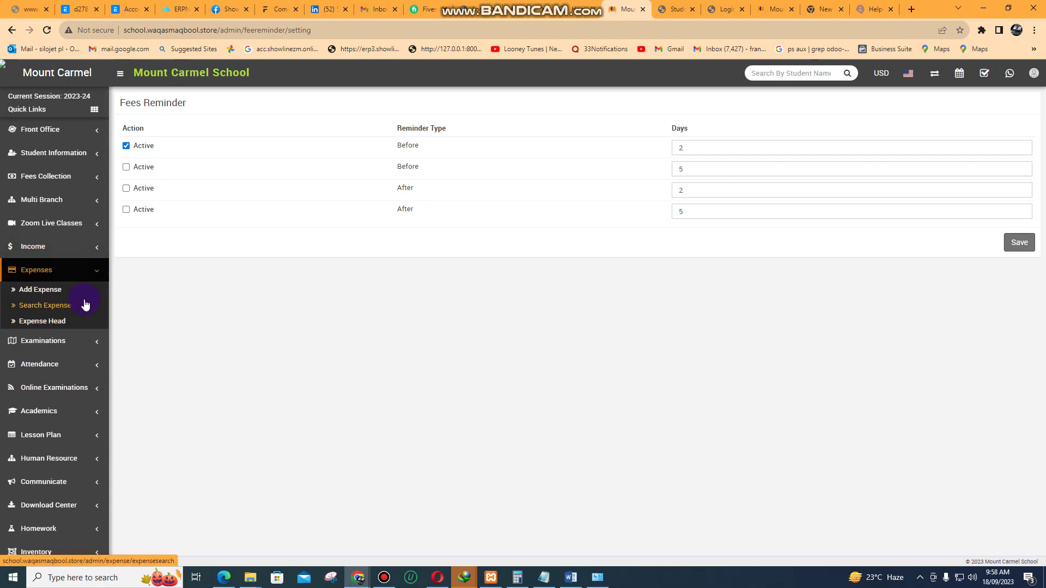
- Review the submodules available under Examinations, Academics and Lesson Plan
{"action": "scroll", "coordinate": [64, 302], "scroll_direction": "down", "scroll_amount": 2}
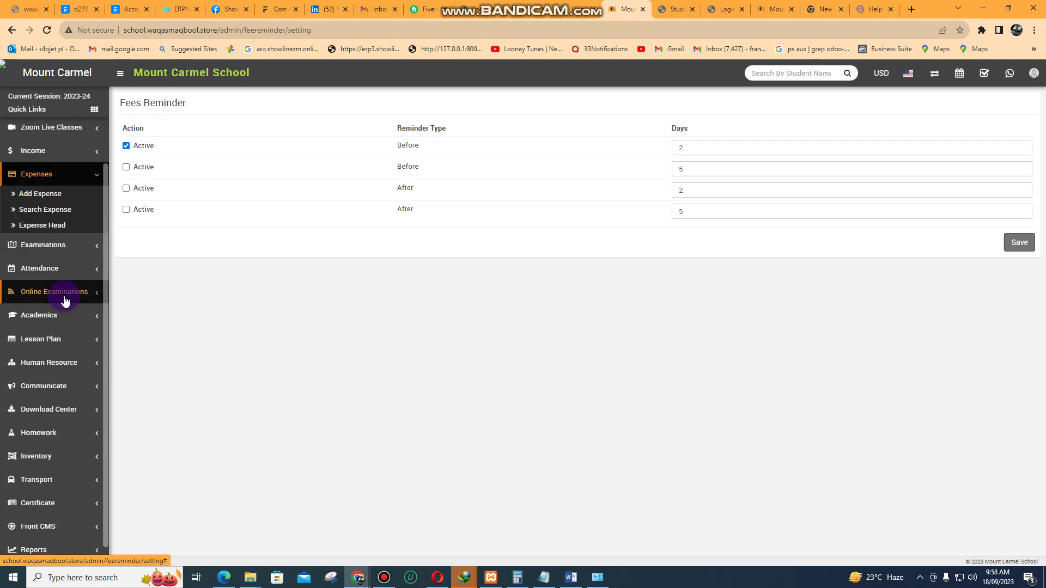
{"action": "left_click", "coordinate": [98, 251]}
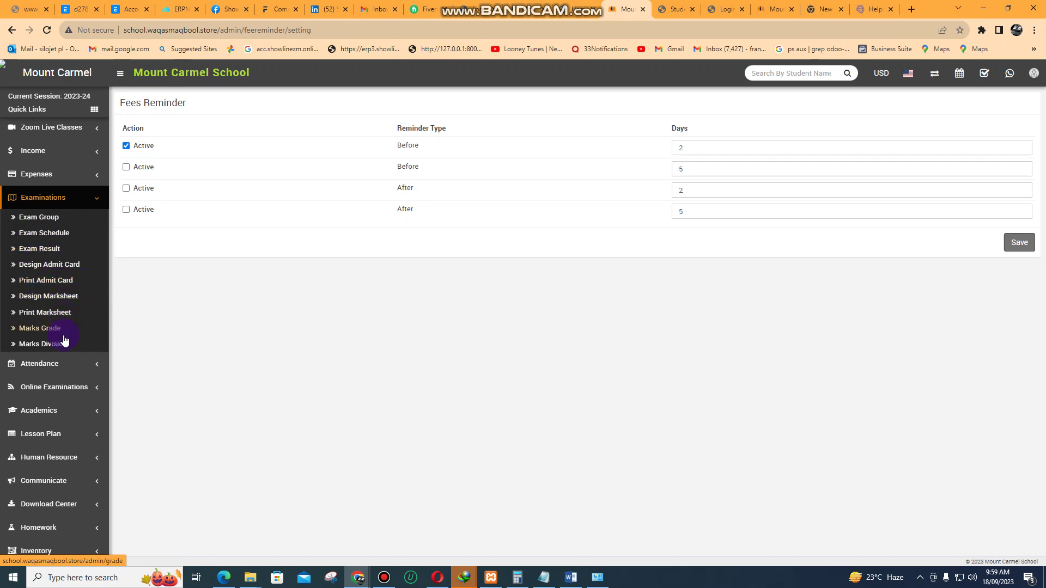
{"action": "scroll", "coordinate": [55, 314], "scroll_direction": "down", "scroll_amount": 2}
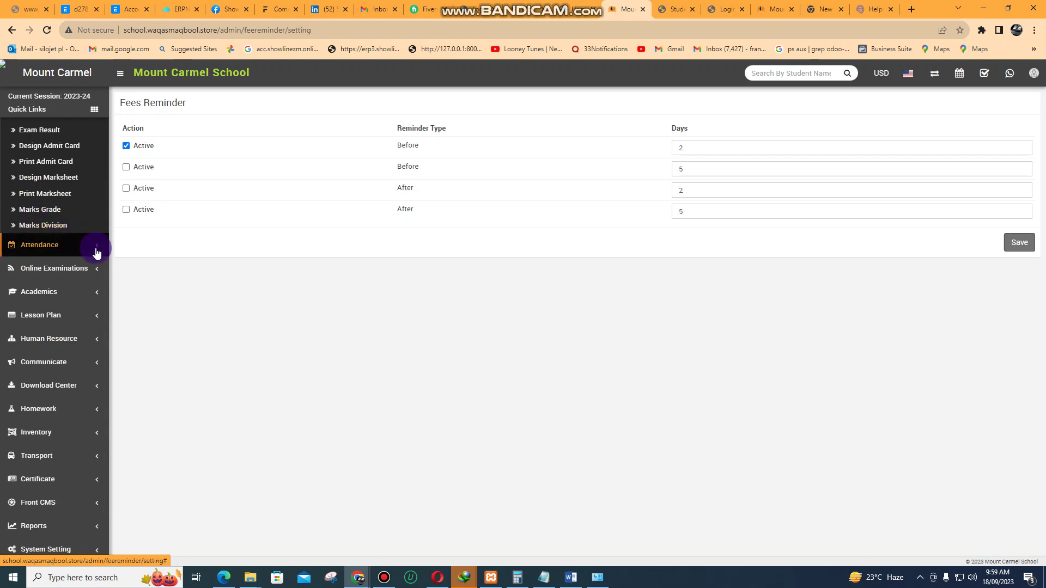
{"action": "left_click", "coordinate": [95, 295]}
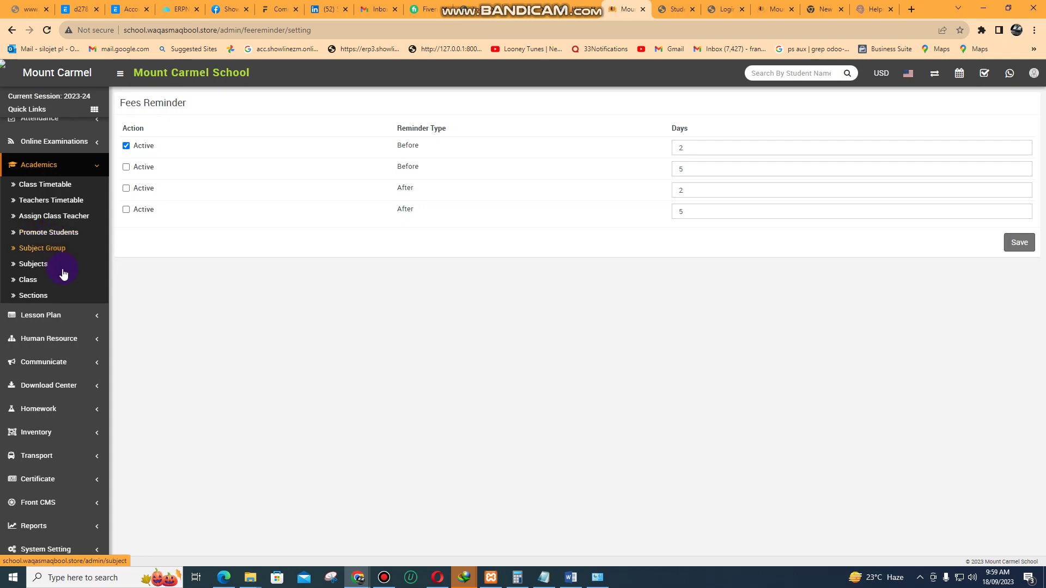
{"action": "left_click", "coordinate": [98, 319]}
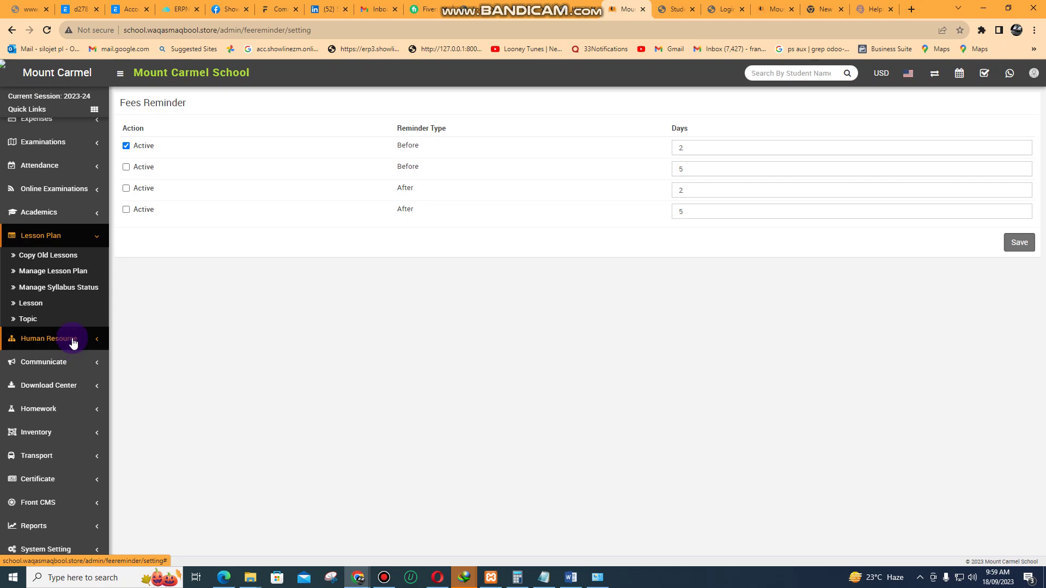
- Review the submodules available under Human Resource and Communicate
{"action": "left_click", "coordinate": [99, 342]}
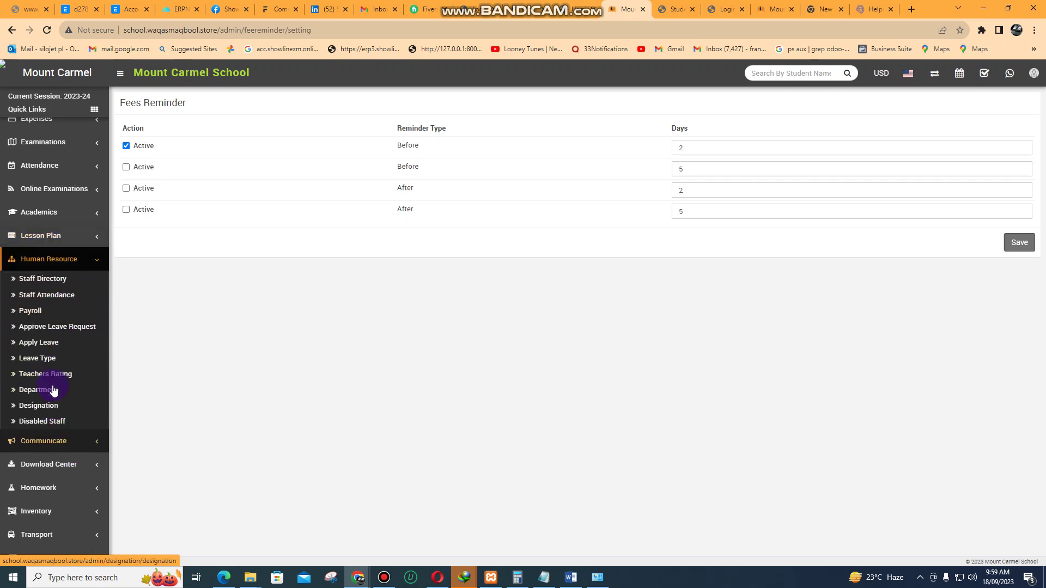
{"action": "left_click", "coordinate": [94, 445]}
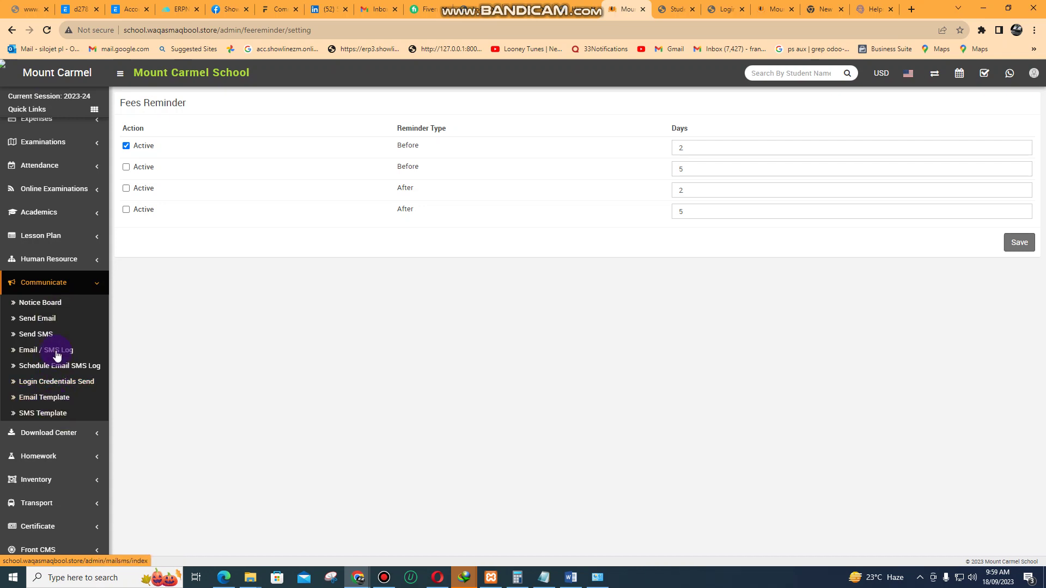
{"action": "scroll", "coordinate": [71, 351], "scroll_direction": "down", "scroll_amount": 1}
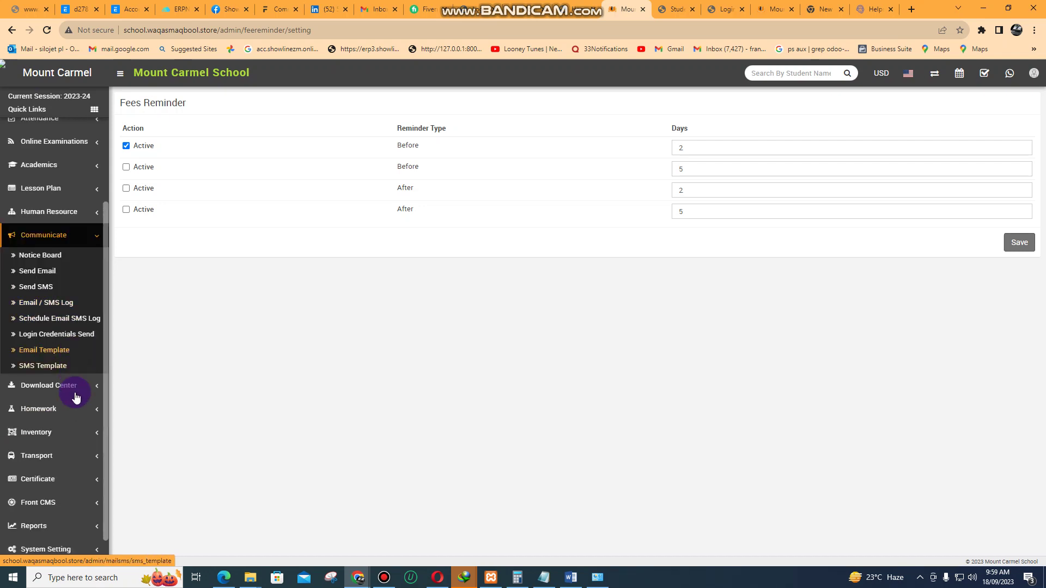
- Review the submodules available under Download Center, Homework and Inventory
{"action": "left_click", "coordinate": [95, 393]}
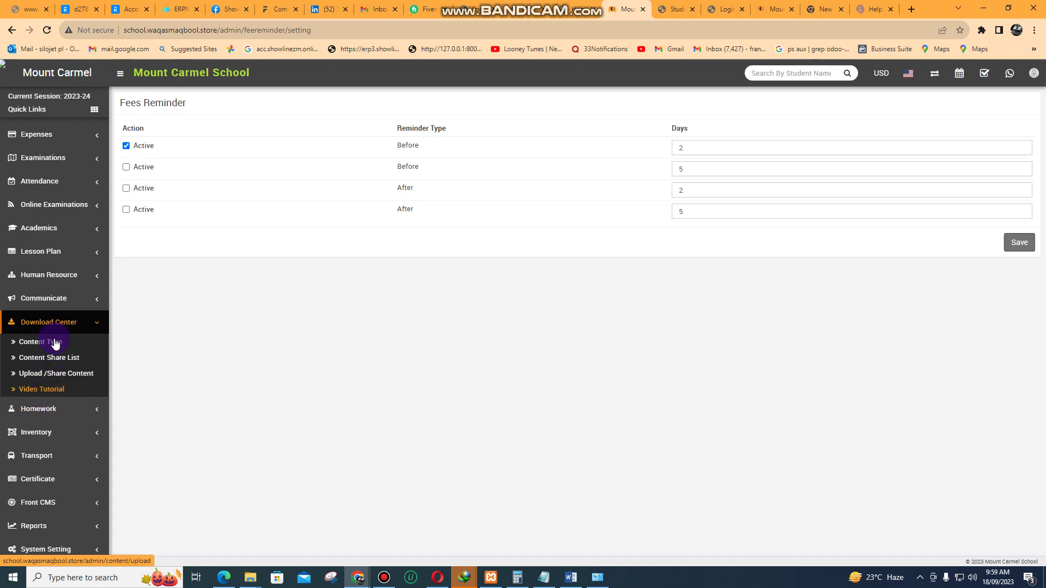
{"action": "left_click", "coordinate": [93, 410]}
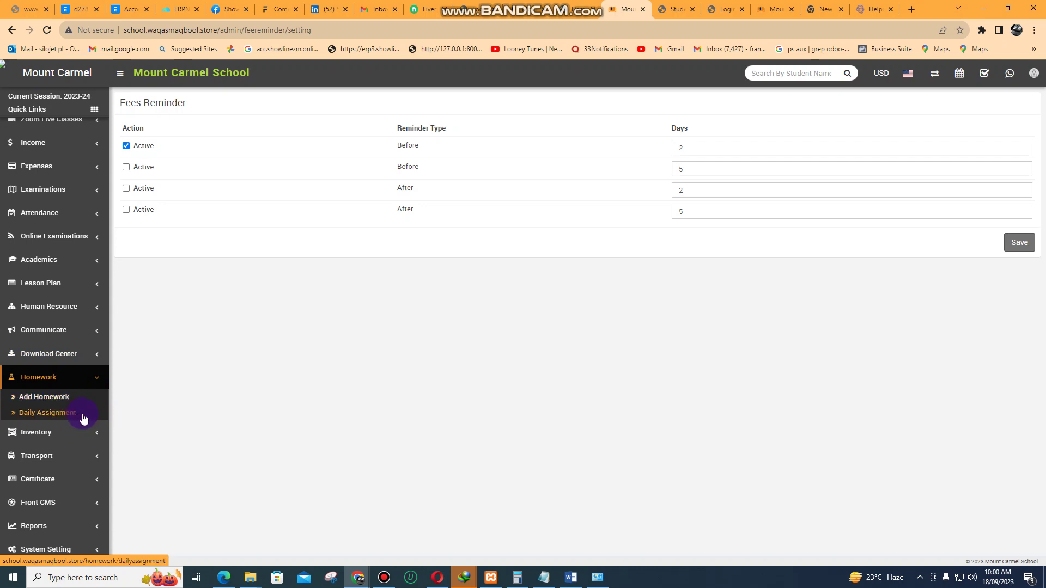
{"action": "left_click", "coordinate": [101, 433]}
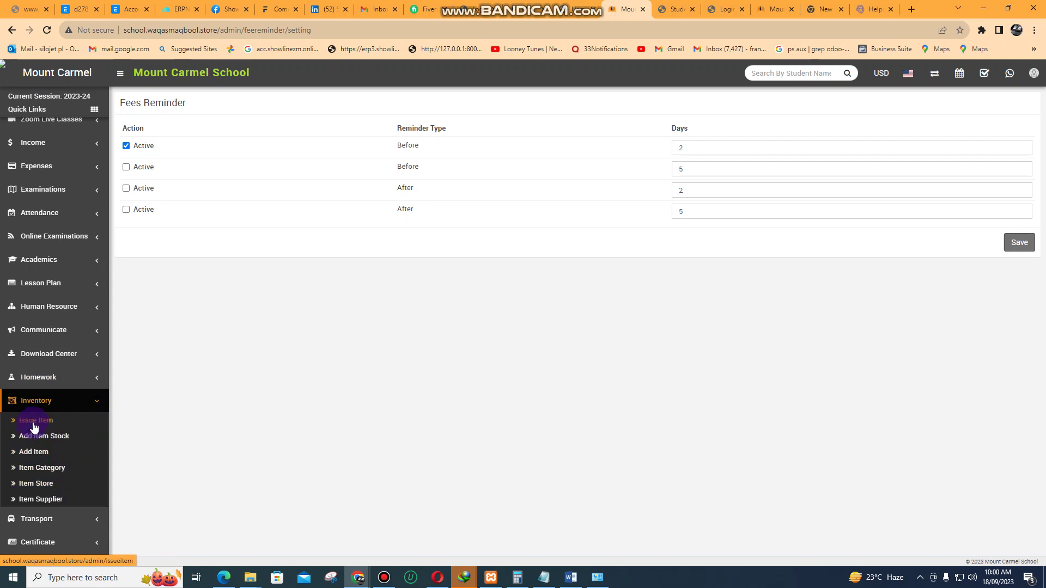
{"action": "scroll", "coordinate": [34, 427], "scroll_direction": "down", "scroll_amount": 1}
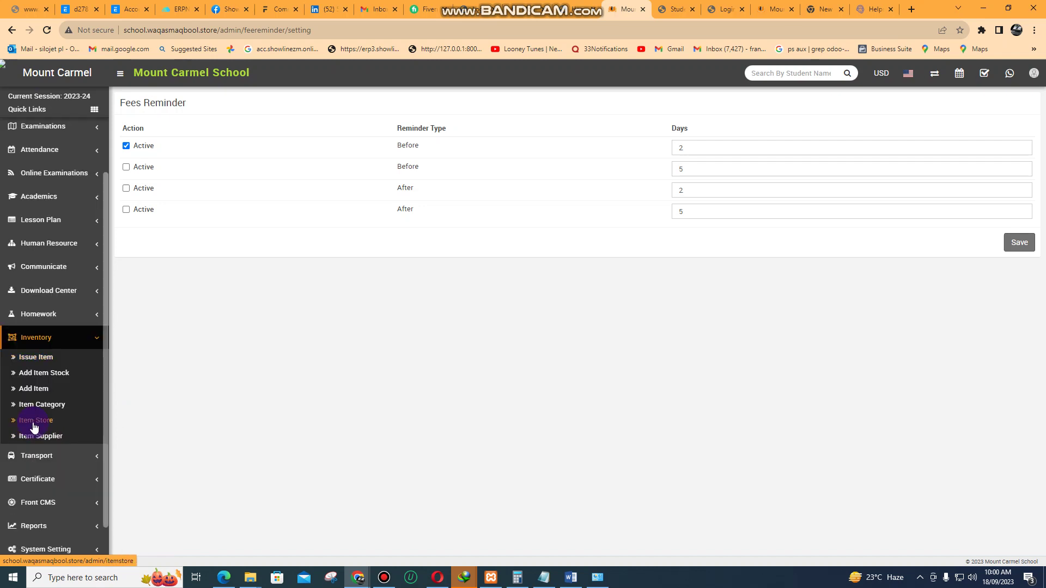
- View the Finance reports page and examine the other report categories under Reports
{"action": "left_click", "coordinate": [95, 527]}
{"action": "scroll", "coordinate": [76, 451], "scroll_direction": "down", "scroll_amount": 2}
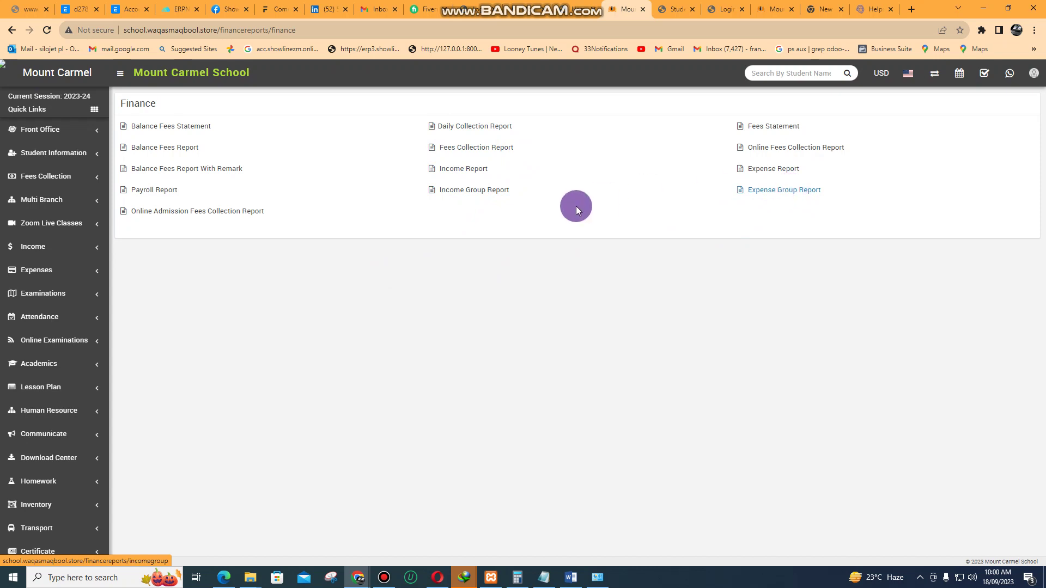
{"action": "scroll", "coordinate": [93, 327], "scroll_direction": "down", "scroll_amount": 6}
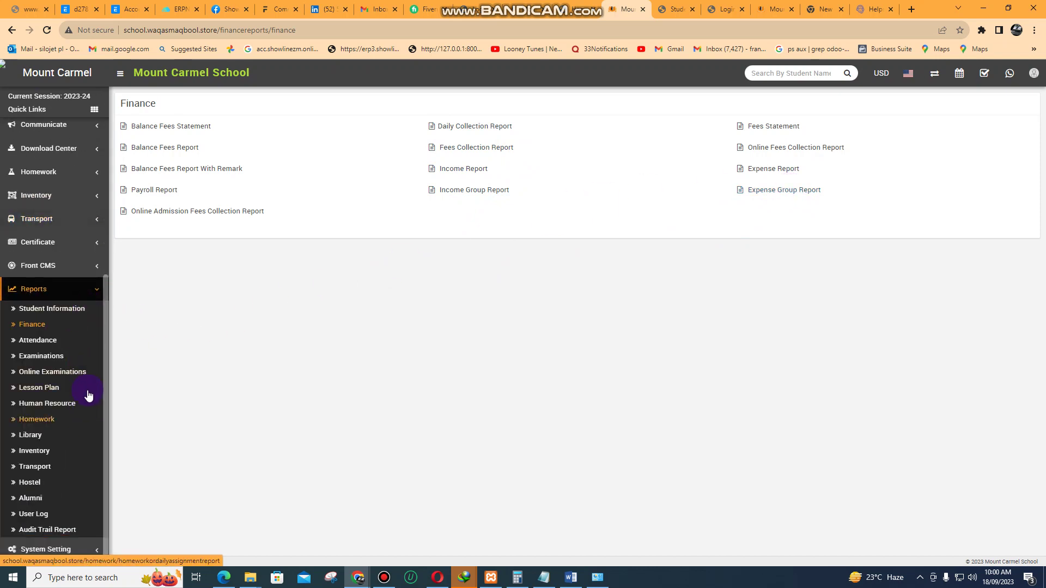
{"action": "left_click", "coordinate": [97, 289]}
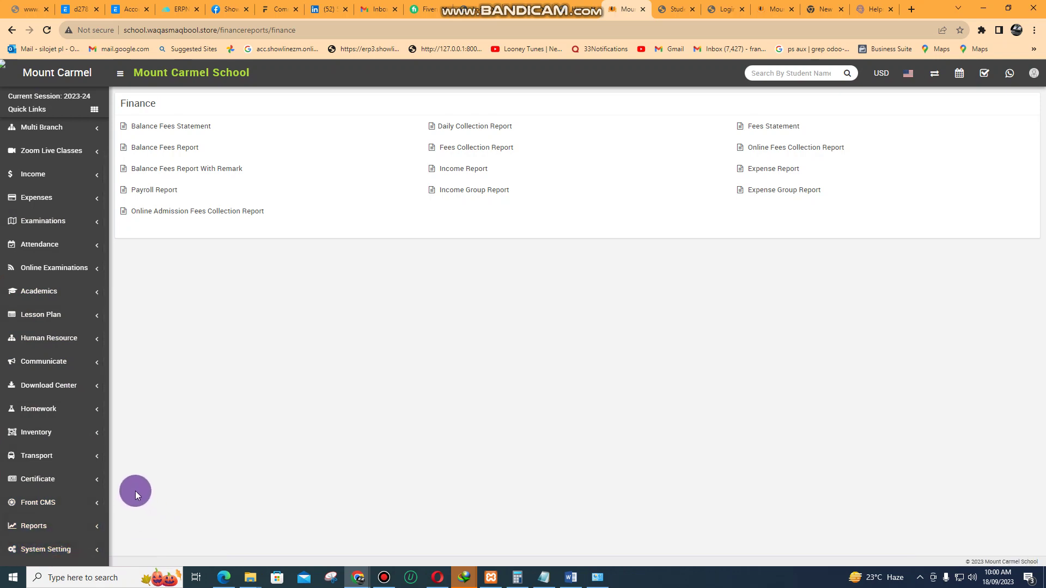
- Log out of the Super Admin account
{"action": "scroll", "coordinate": [100, 409], "scroll_direction": "up", "scroll_amount": 2}
{"action": "left_click", "coordinate": [1034, 78]}
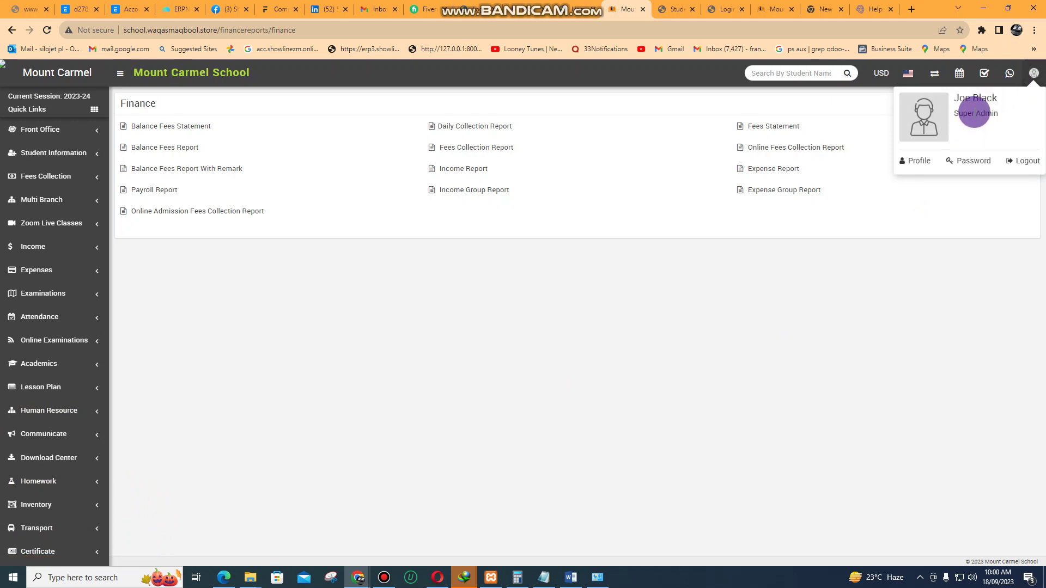
{"action": "left_click", "coordinate": [1021, 164]}
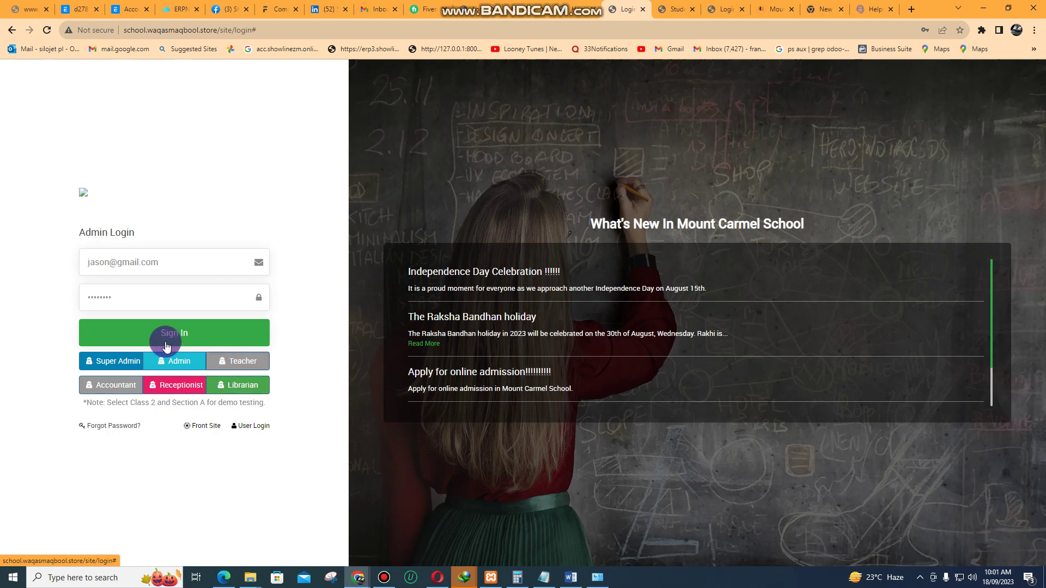
- Sign in with the preset Admin demo account and save its login password in the browser
{"action": "left_click", "coordinate": [123, 331]}
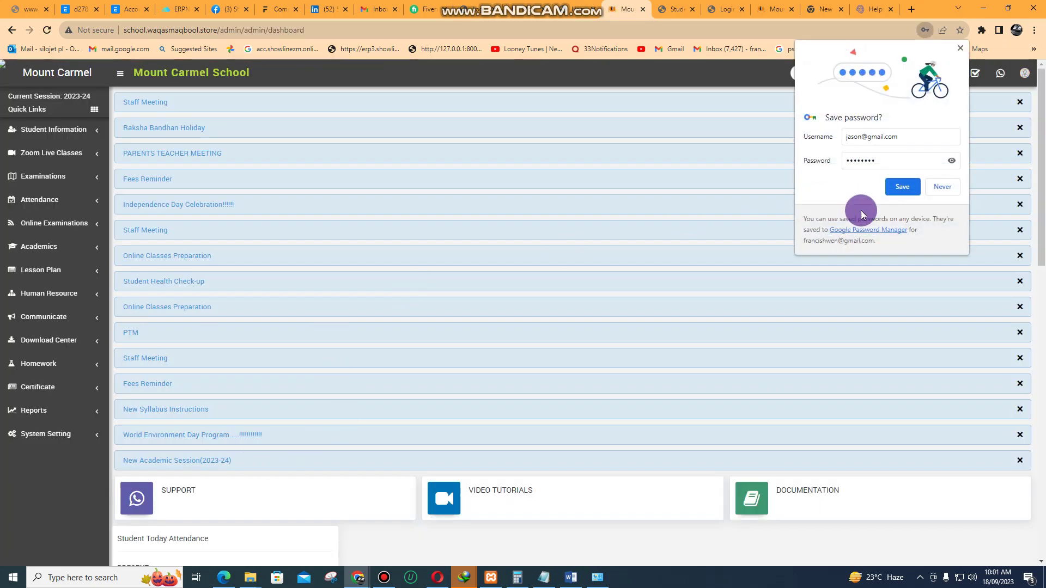
{"action": "left_click", "coordinate": [913, 192]}
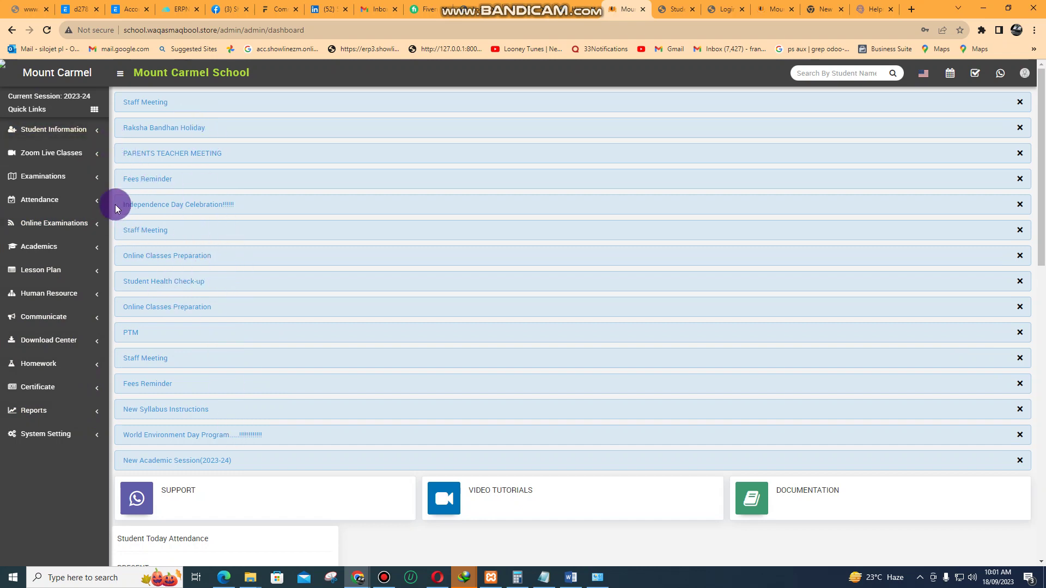
- Review the Admin role's Examinations submodules and the dashboard's notices, student attendance and weekly calendar
{"action": "left_click", "coordinate": [102, 181]}
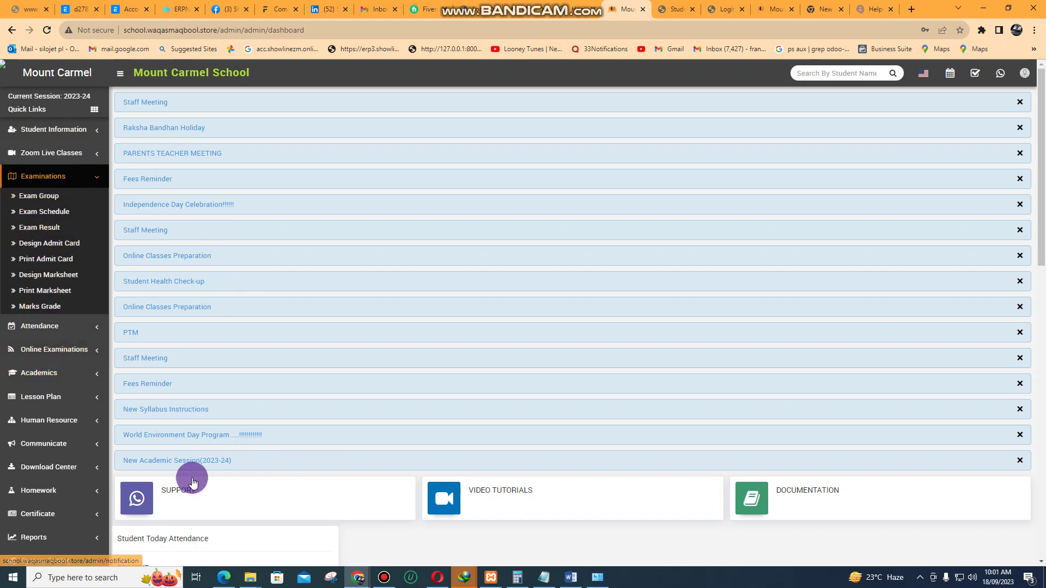
{"action": "scroll", "coordinate": [381, 452], "scroll_direction": "down", "scroll_amount": 2}
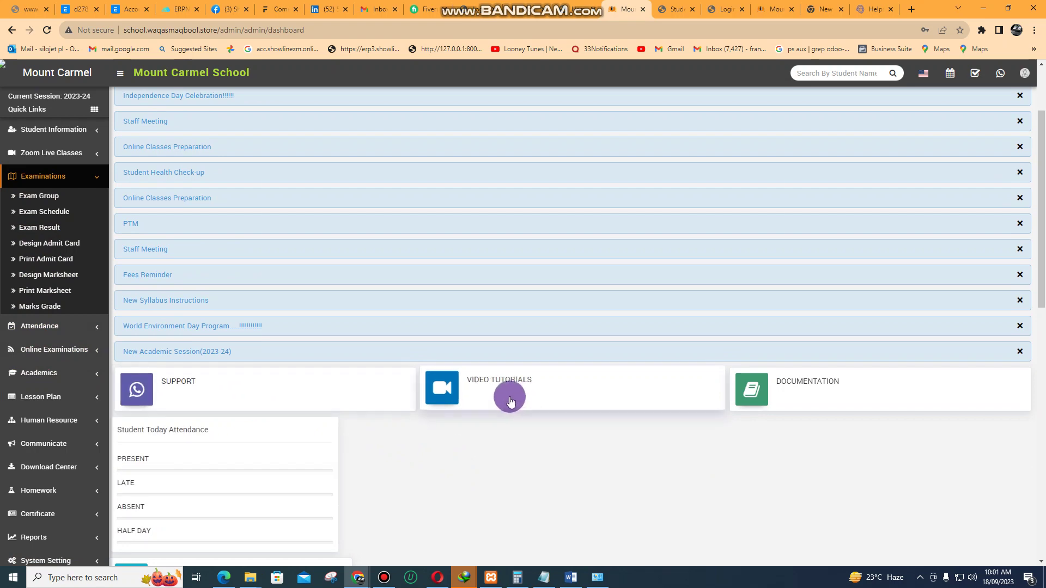
{"action": "scroll", "coordinate": [325, 464], "scroll_direction": "down", "scroll_amount": 1}
{"action": "scroll", "coordinate": [322, 459], "scroll_direction": "down", "scroll_amount": 2}
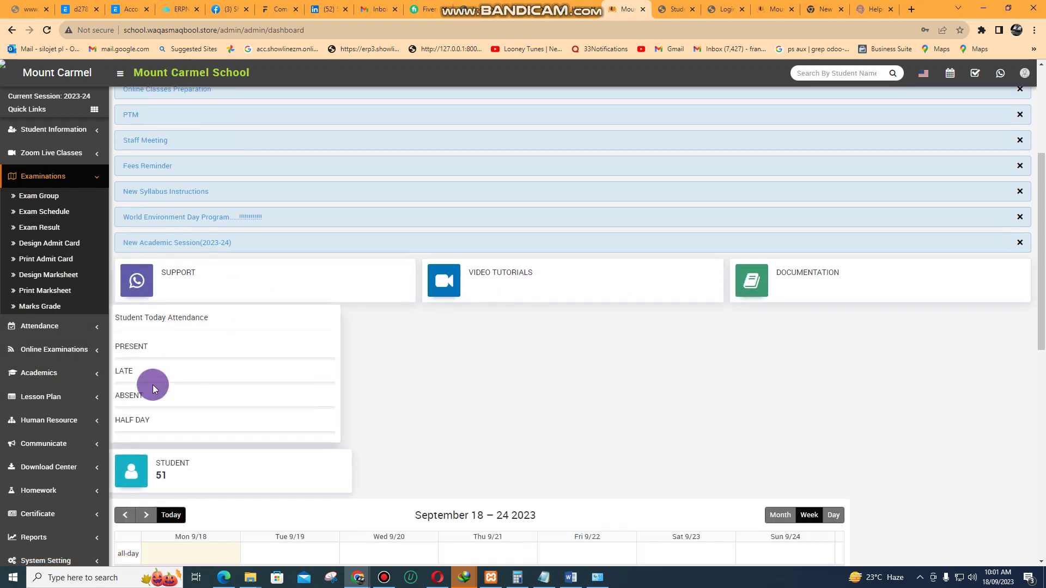
{"action": "scroll", "coordinate": [152, 397], "scroll_direction": "down", "scroll_amount": 6}
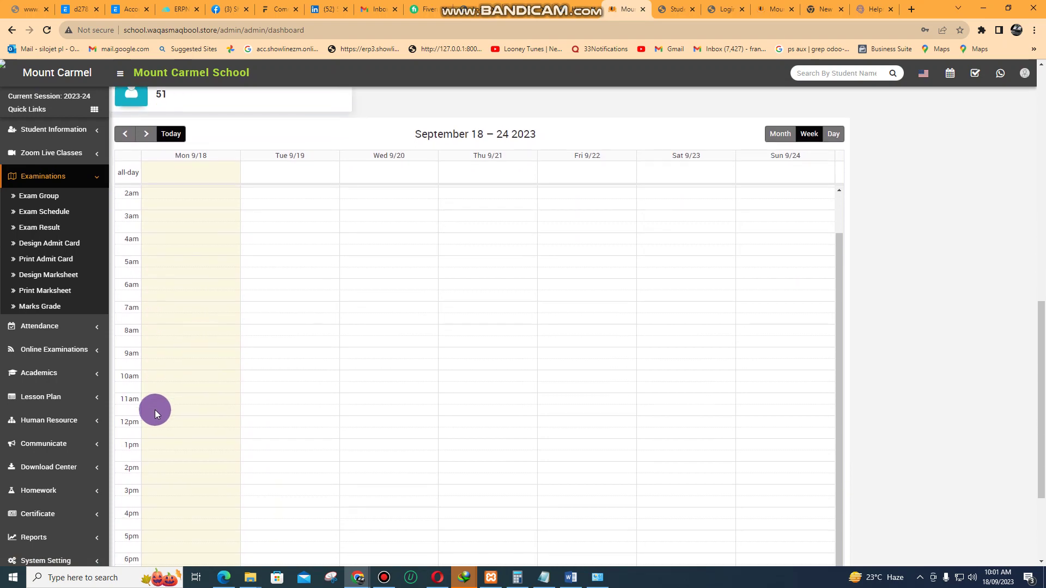
{"action": "scroll", "coordinate": [275, 429], "scroll_direction": "up", "scroll_amount": 10}
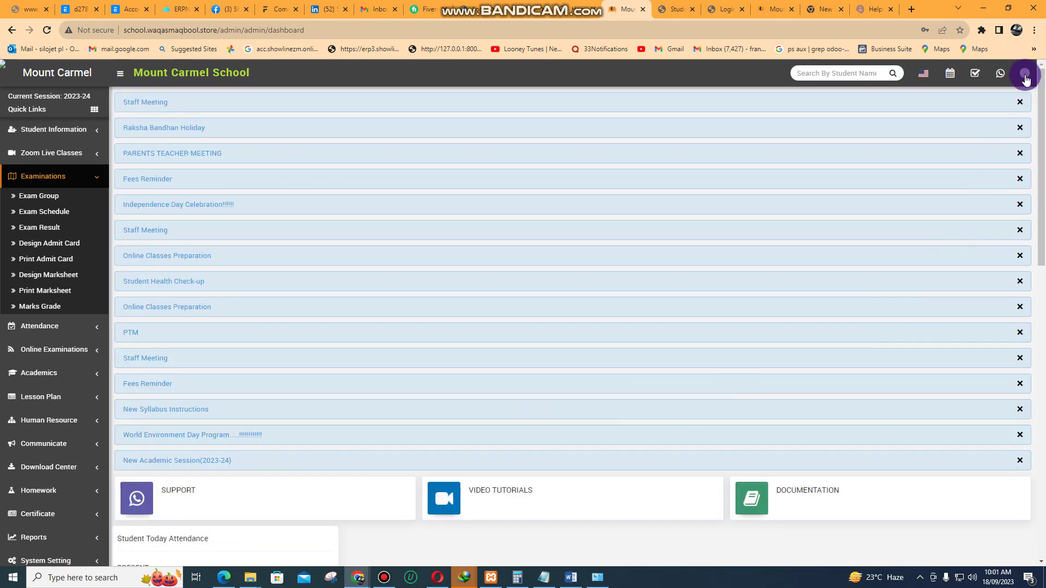
- Log out of the current account, sign in with the preset Accountant demo account, and save its login password in the browser
{"action": "left_click", "coordinate": [1024, 74]}
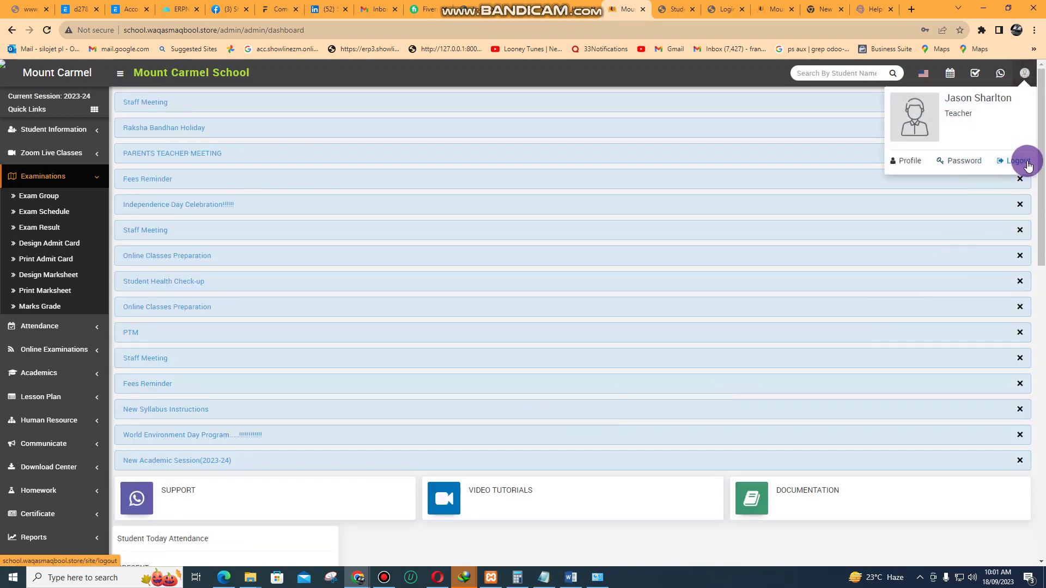
{"action": "left_click", "coordinate": [1008, 162]}
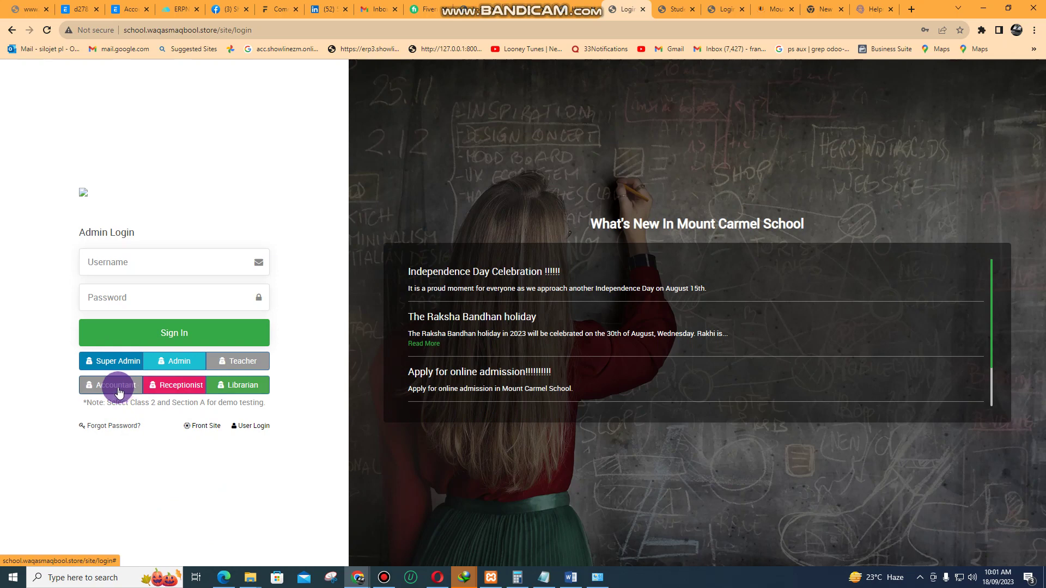
{"action": "left_click", "coordinate": [140, 335]}
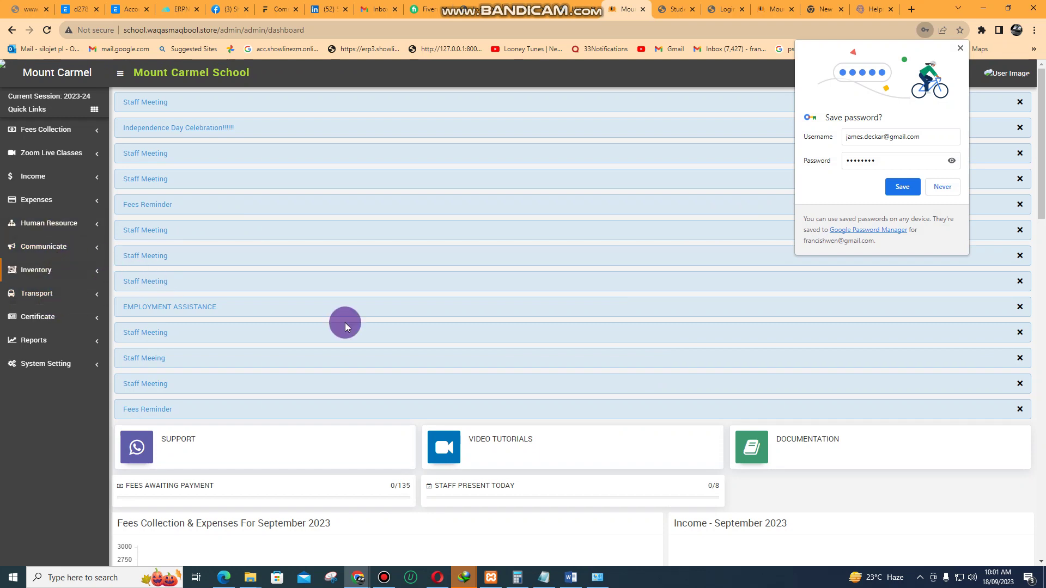
{"action": "left_click", "coordinate": [791, 186]}
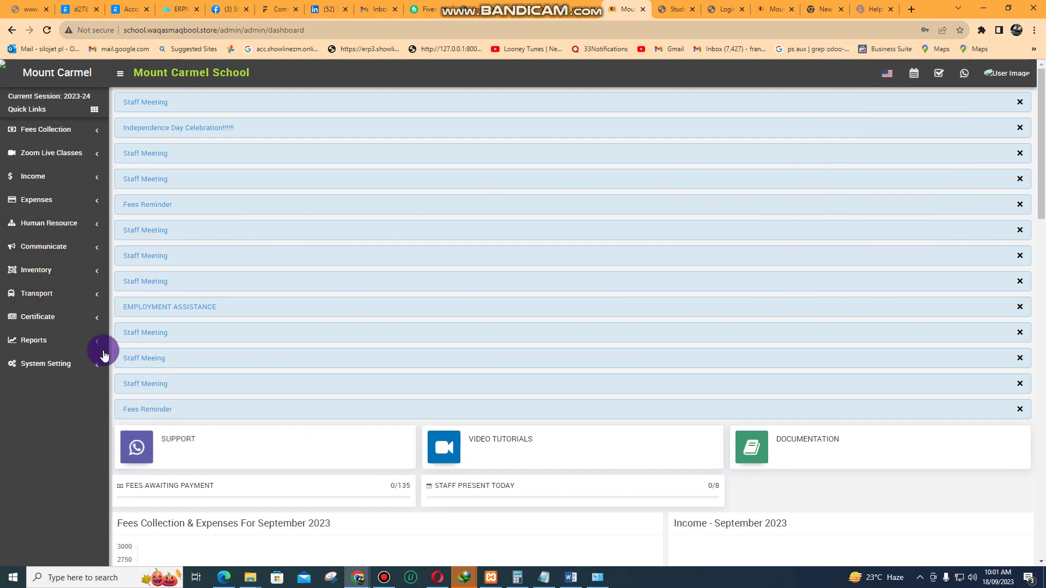
- Expand the Accountant role's Reports categories and log out of the account
{"action": "left_click", "coordinate": [94, 344]}
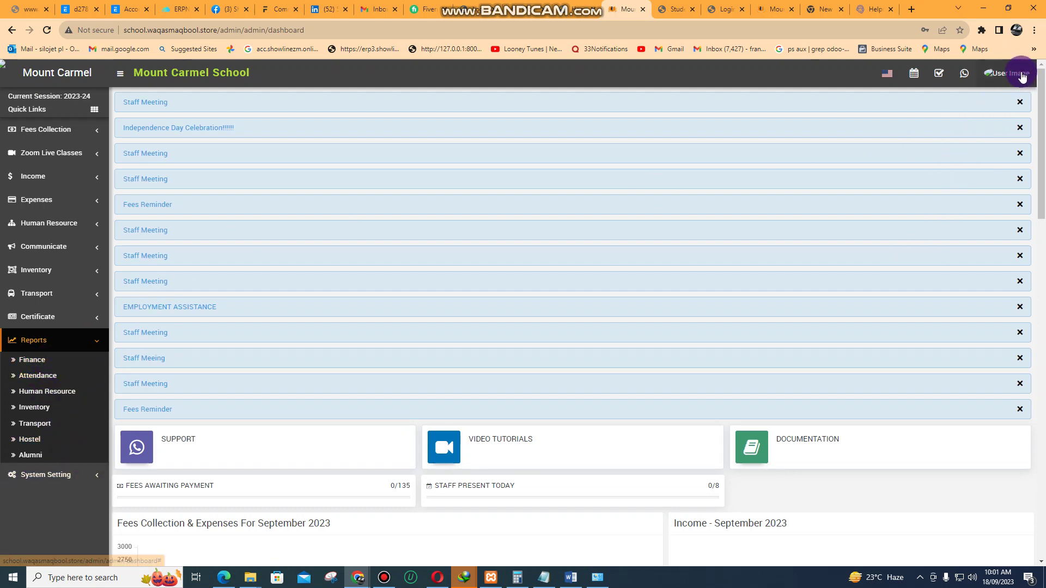
{"action": "left_click", "coordinate": [1016, 73]}
{"action": "left_click", "coordinate": [1013, 136]}
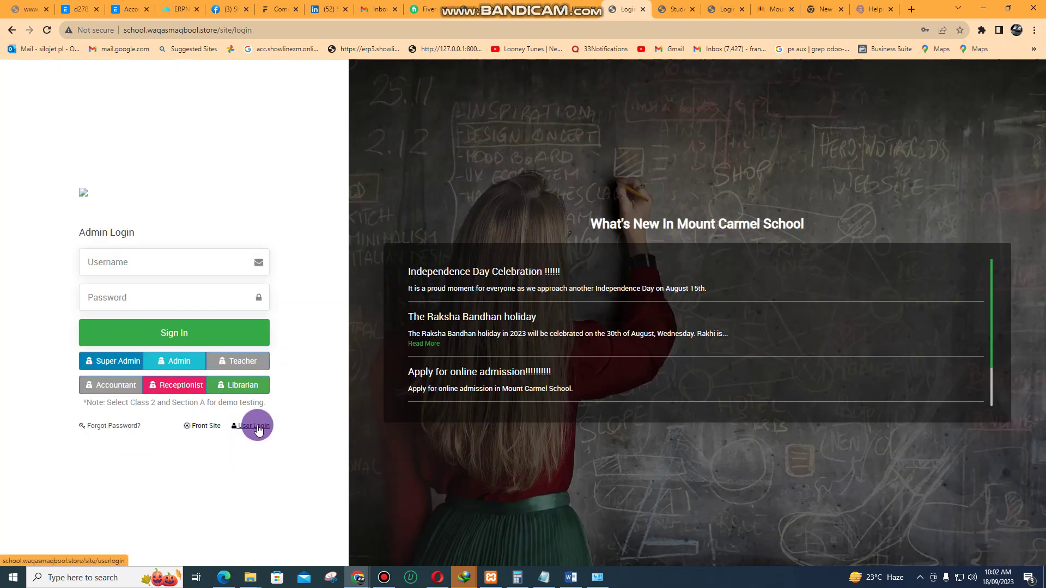
- Switch from the admin login to the User Login page and sign in with the preset Parent demo account
{"action": "left_click", "coordinate": [256, 426]}
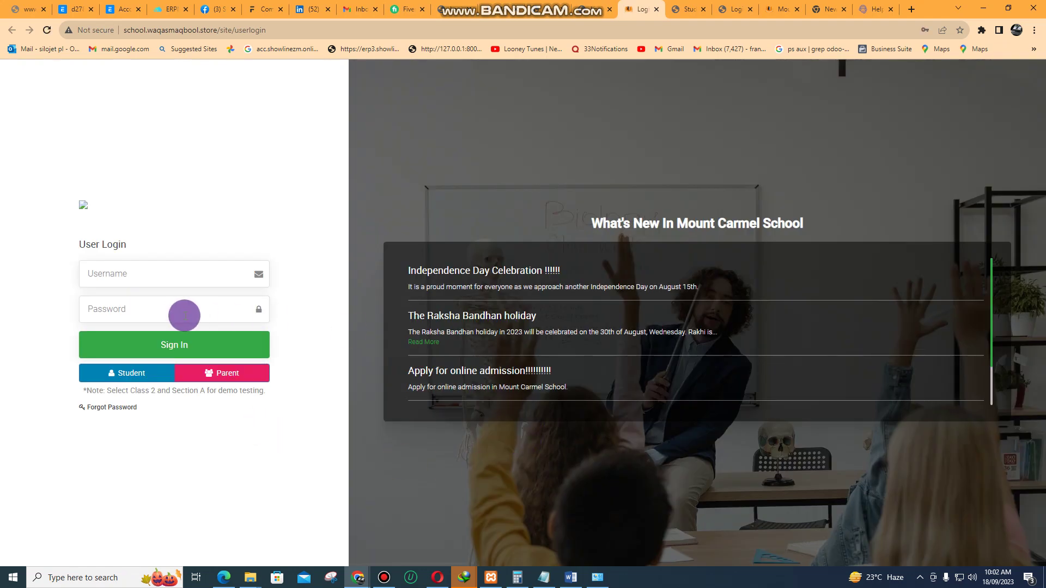
{"action": "left_click", "coordinate": [163, 278]}
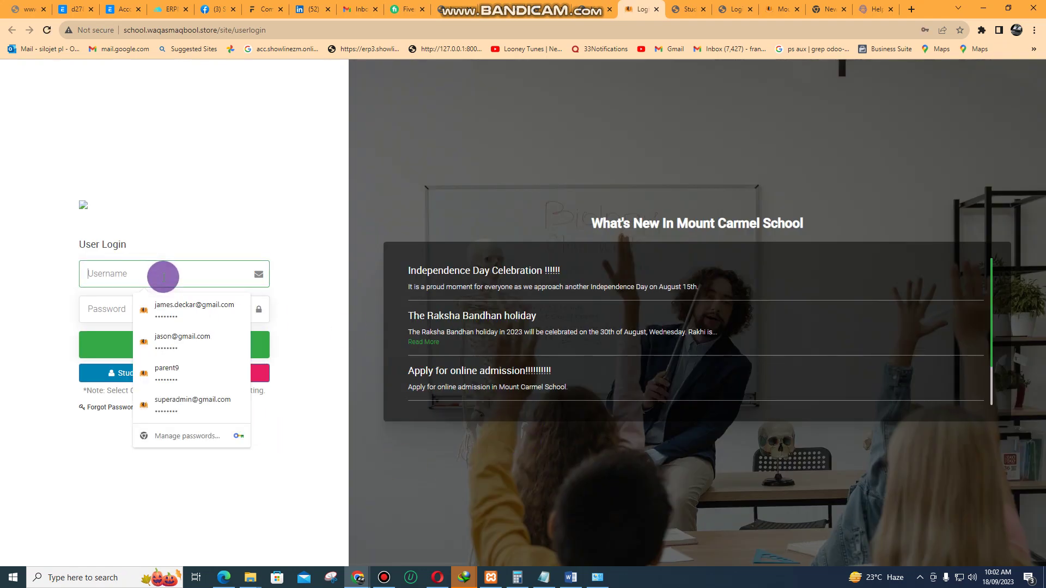
{"action": "left_click", "coordinate": [82, 397]}
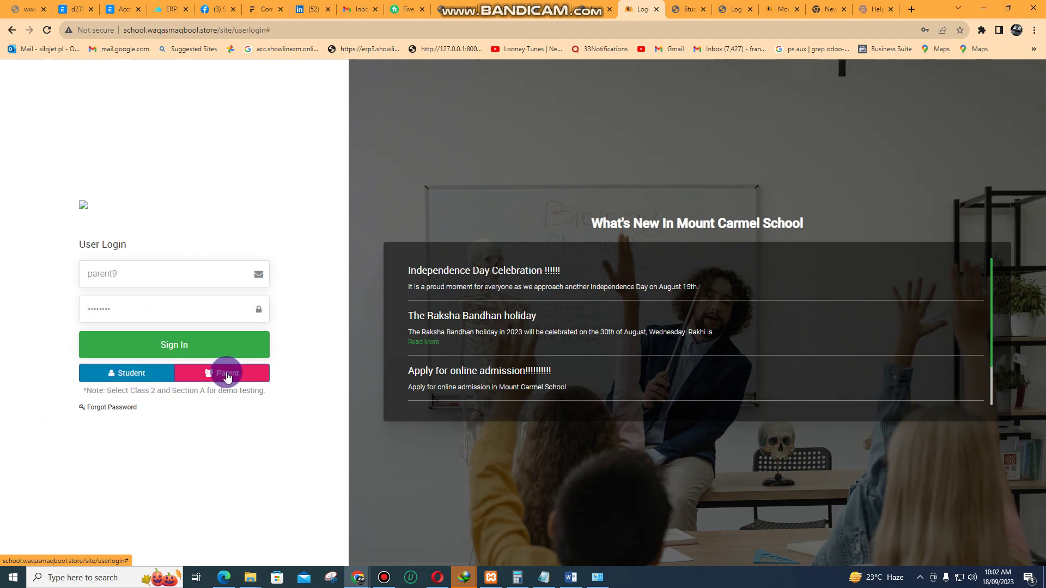
{"action": "left_click", "coordinate": [212, 353]}
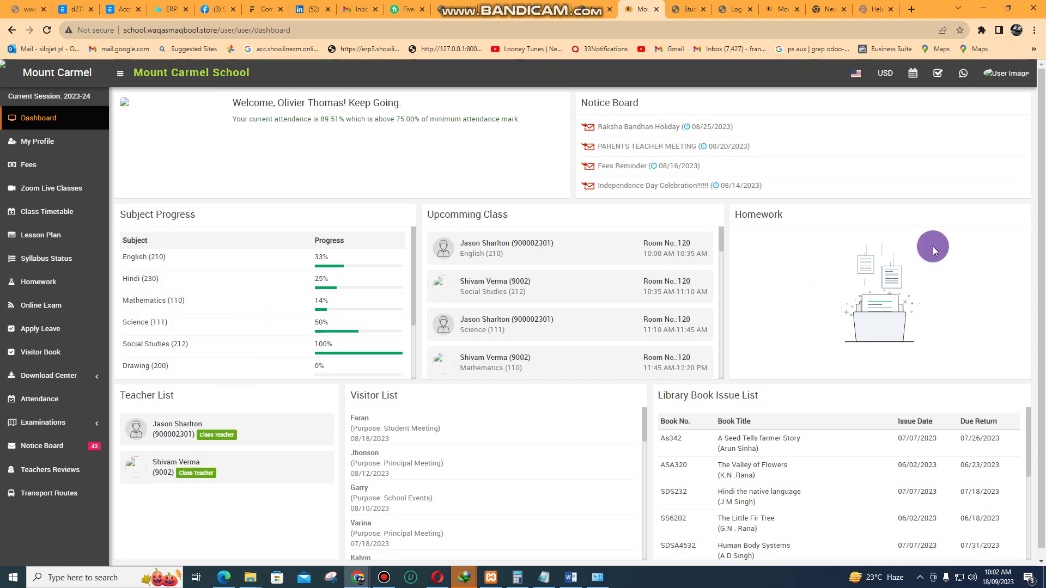
- Check the account's role and examine the Parent dashboard's subject progress, library book issues and visitor list
{"action": "left_click", "coordinate": [1013, 82]}
{"action": "left_click", "coordinate": [945, 113]}
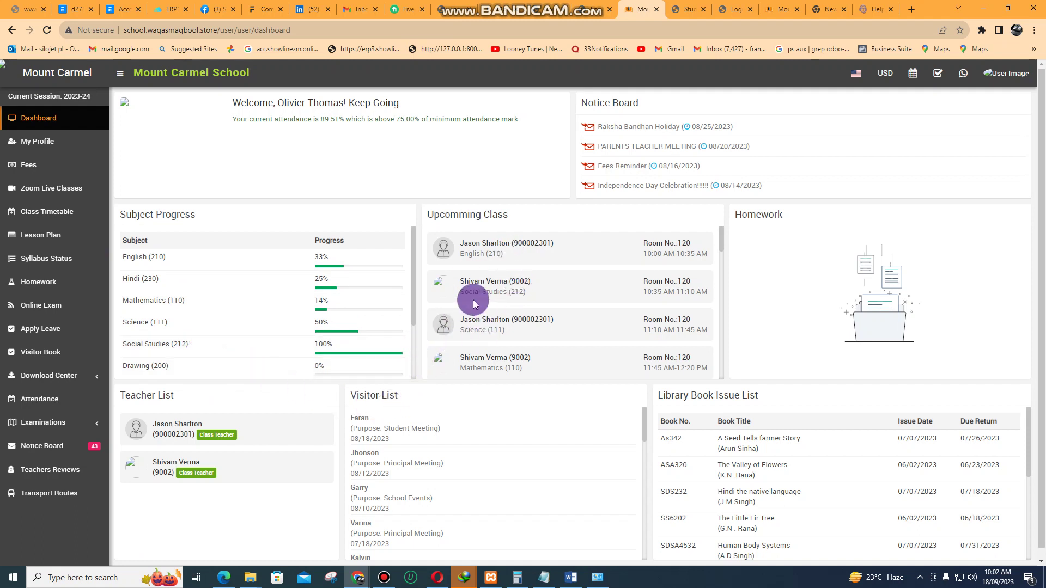
{"action": "scroll", "coordinate": [410, 352], "scroll_direction": "down", "scroll_amount": 1}
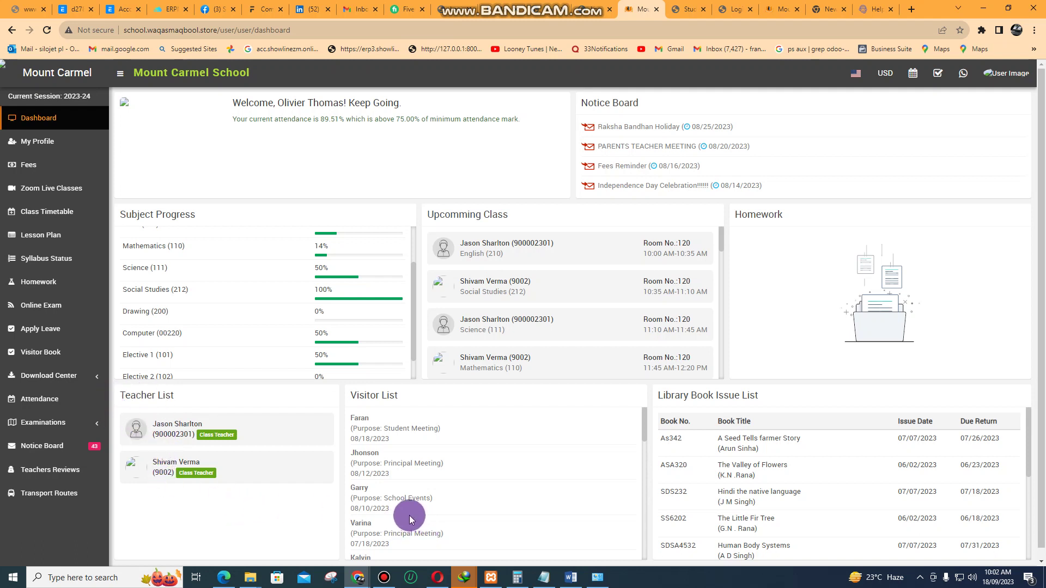
{"action": "scroll", "coordinate": [428, 455], "scroll_direction": "down", "scroll_amount": 1}
{"action": "scroll", "coordinate": [419, 517], "scroll_direction": "up", "scroll_amount": 1}
{"action": "scroll", "coordinate": [820, 440], "scroll_direction": "down", "scroll_amount": 1}
{"action": "scroll", "coordinate": [786, 436], "scroll_direction": "up", "scroll_amount": 1}
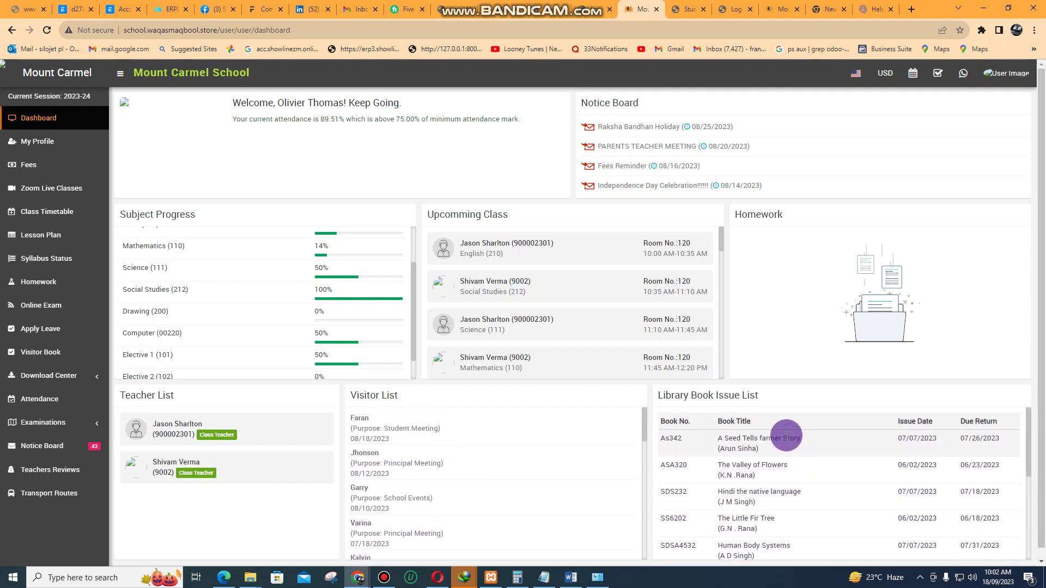
{"action": "scroll", "coordinate": [787, 479], "scroll_direction": "down", "scroll_amount": 6}
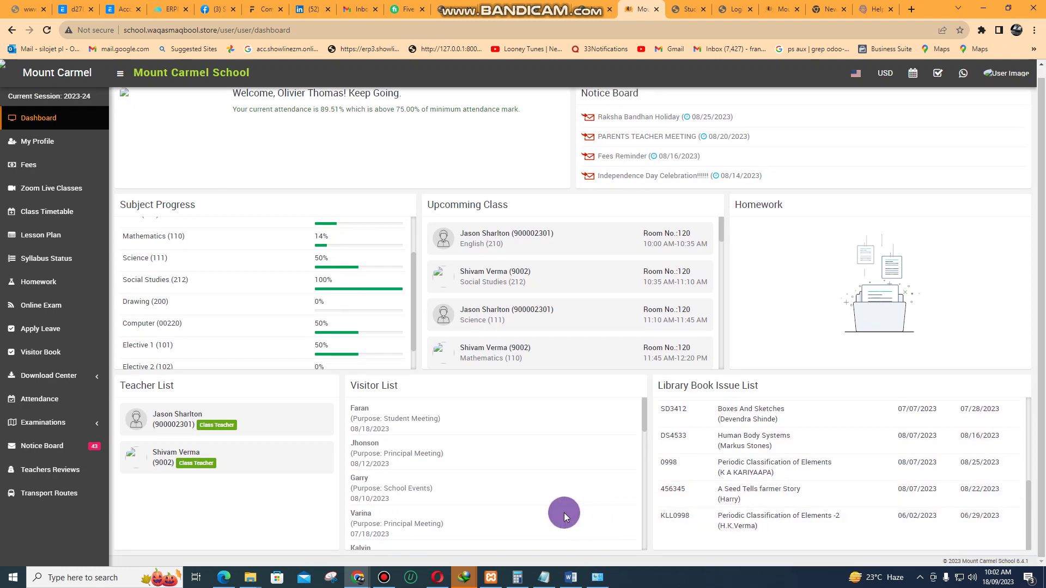
{"action": "scroll", "coordinate": [549, 508], "scroll_direction": "down", "scroll_amount": 5}
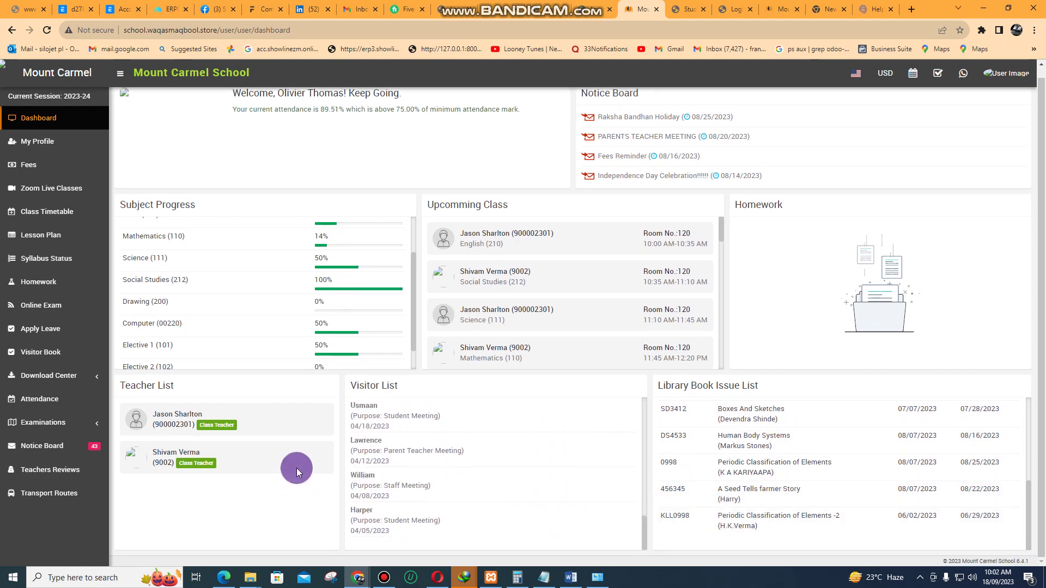
- Open the student's Fees page and review the amount, payment mode, discount and balance columns down to the grand total
{"action": "left_click", "coordinate": [30, 167]}
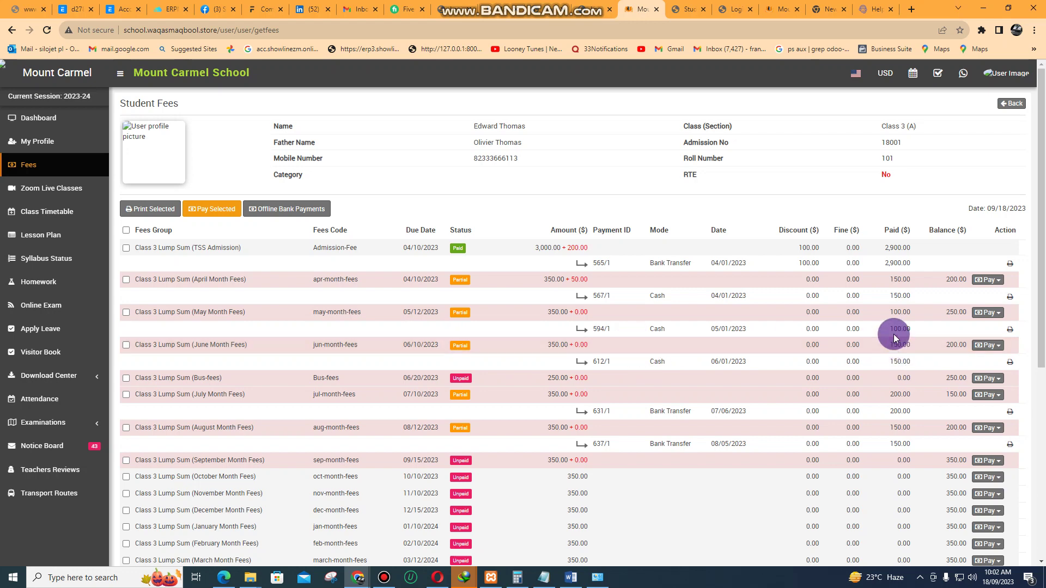
{"action": "scroll", "coordinate": [894, 335], "scroll_direction": "down", "scroll_amount": 5}
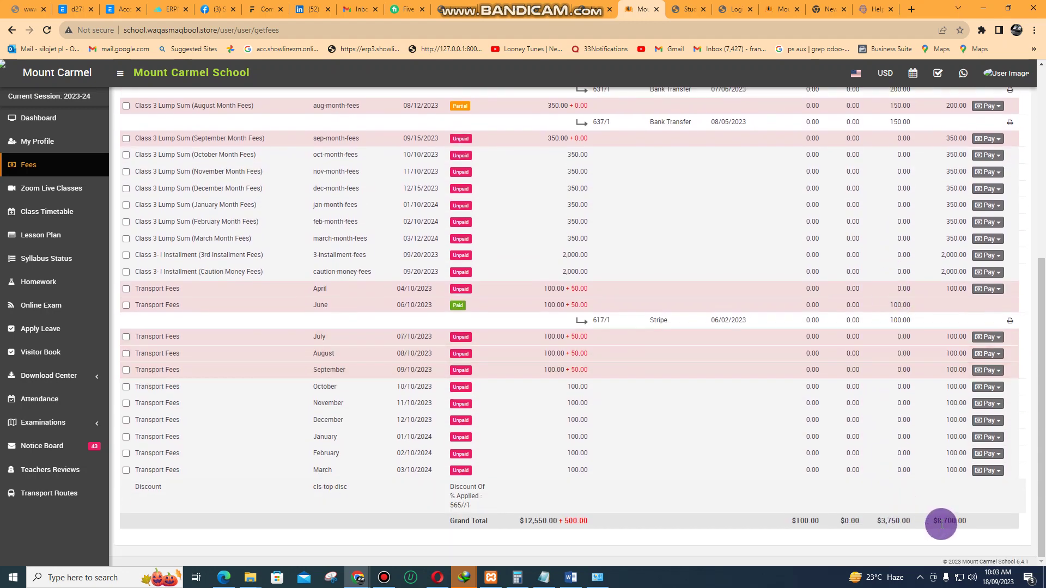
{"action": "scroll", "coordinate": [930, 339], "scroll_direction": "up", "scroll_amount": 6}
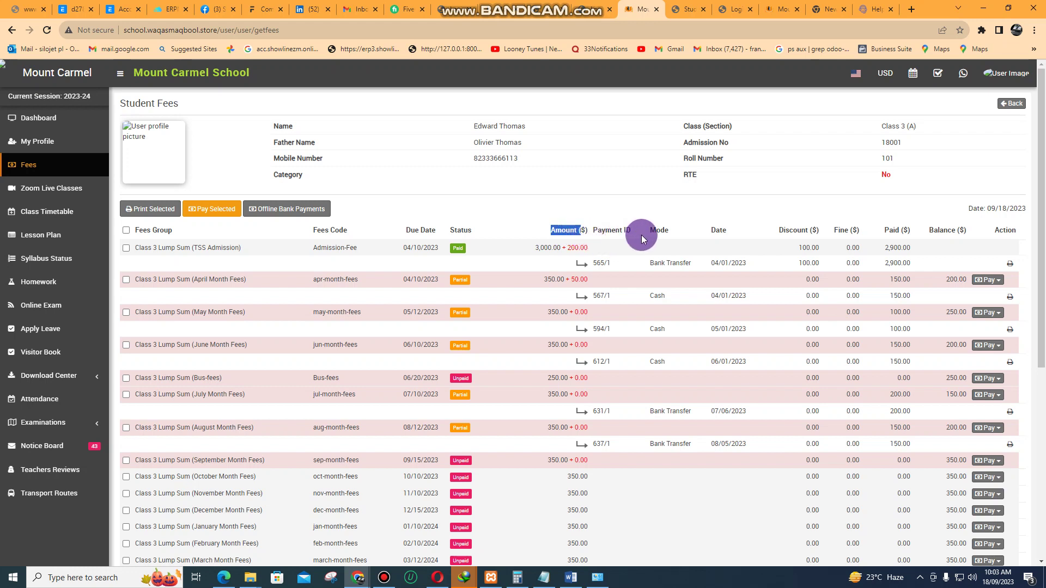
{"action": "left_click_drag", "start_coordinate": [646, 230], "coordinate": [693, 240]}
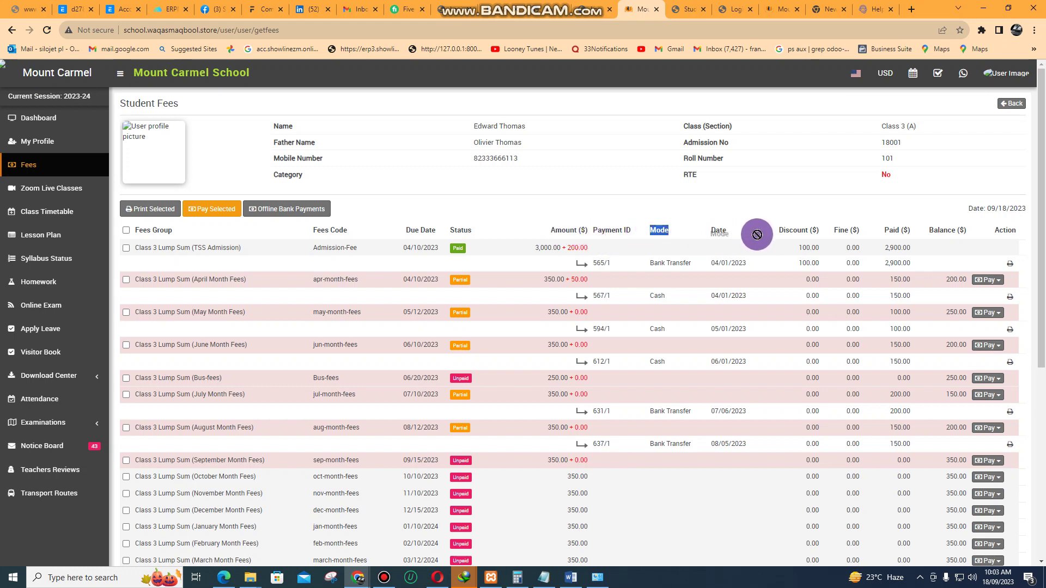
{"action": "left_click_drag", "start_coordinate": [790, 230], "coordinate": [946, 239]}
{"action": "scroll", "coordinate": [962, 364], "scroll_direction": "down", "scroll_amount": 6}
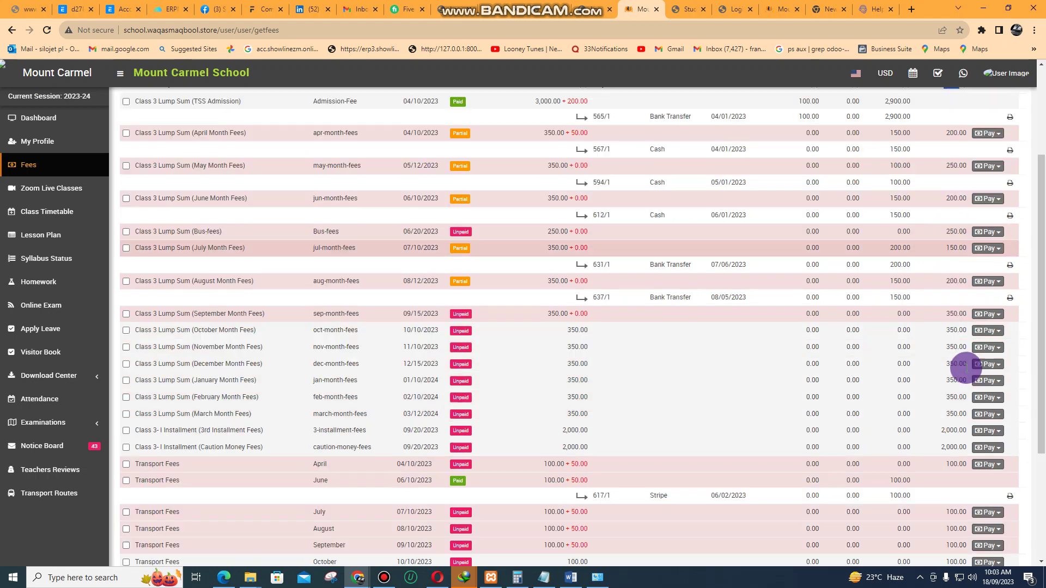
{"action": "left_click_drag", "start_coordinate": [949, 533], "coordinate": [968, 521]}
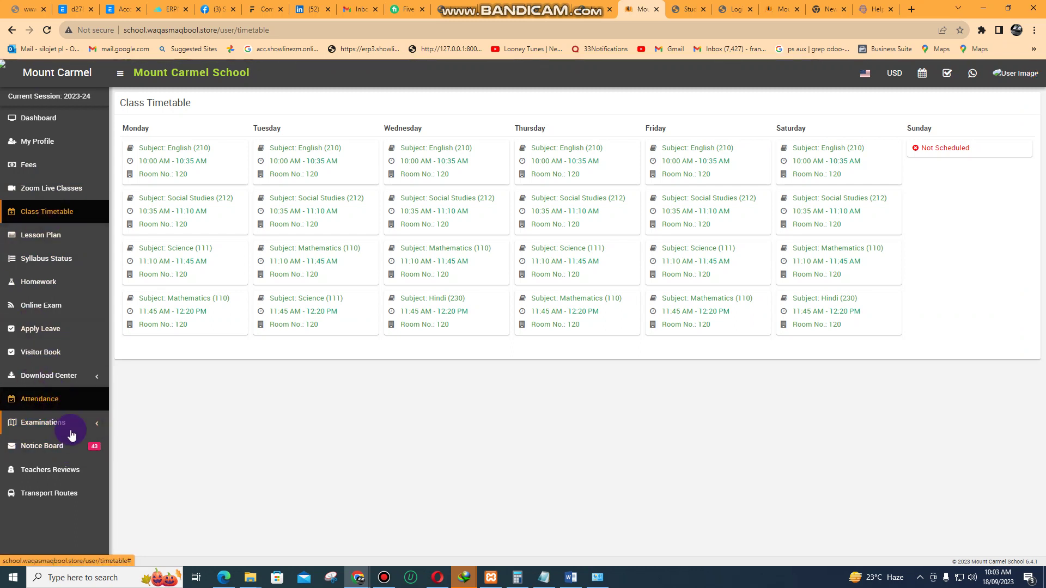
- View the Class Timetable, open the Exam Result page under Examinations, and read through the marks of the listed tests
{"action": "left_click", "coordinate": [94, 429]}
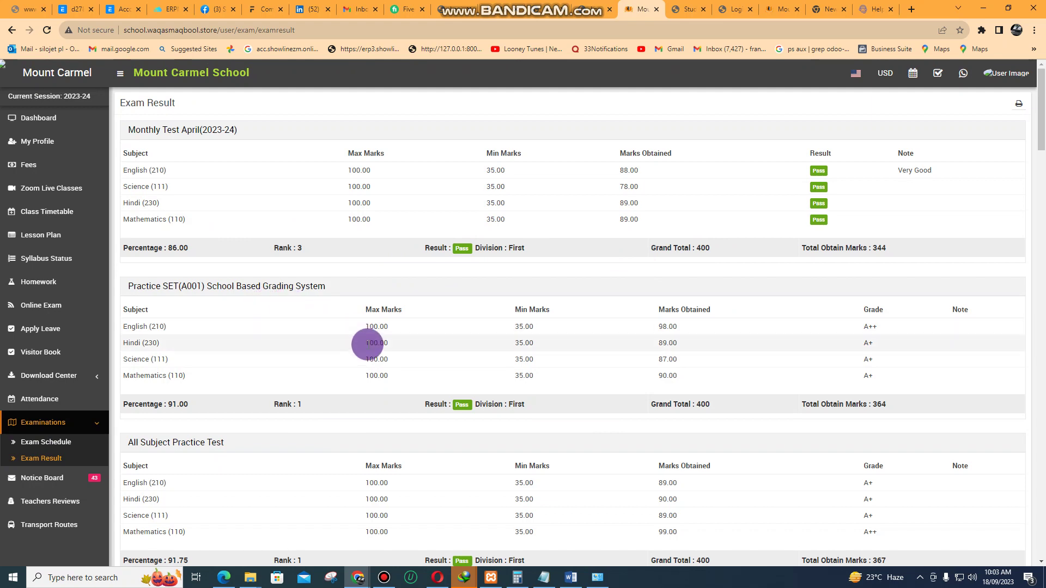
{"action": "scroll", "coordinate": [367, 344], "scroll_direction": "down", "scroll_amount": 4}
{"action": "scroll", "coordinate": [367, 344], "scroll_direction": "down", "scroll_amount": 5}
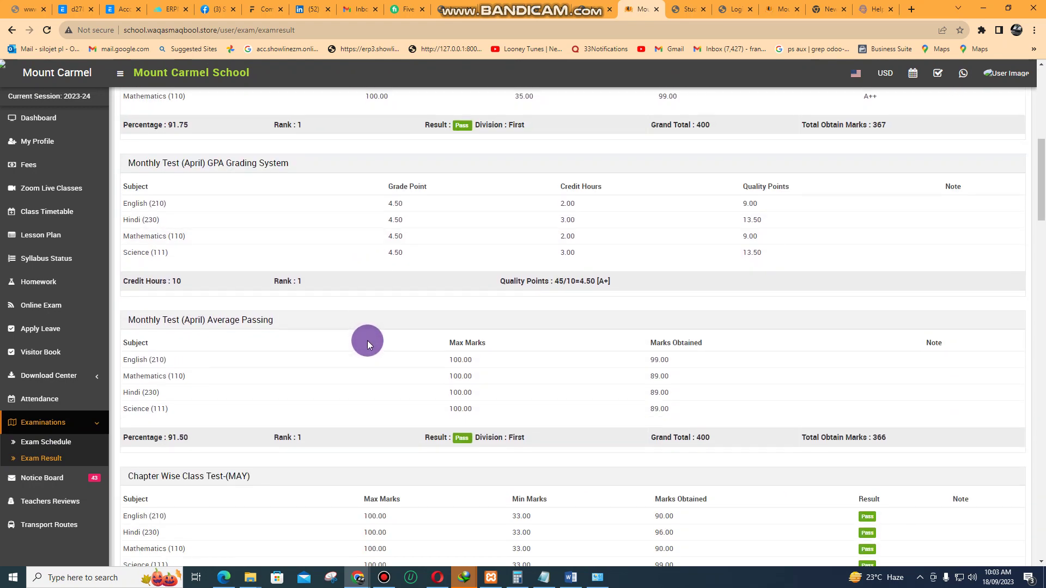
{"action": "scroll", "coordinate": [368, 341], "scroll_direction": "down", "scroll_amount": 5}
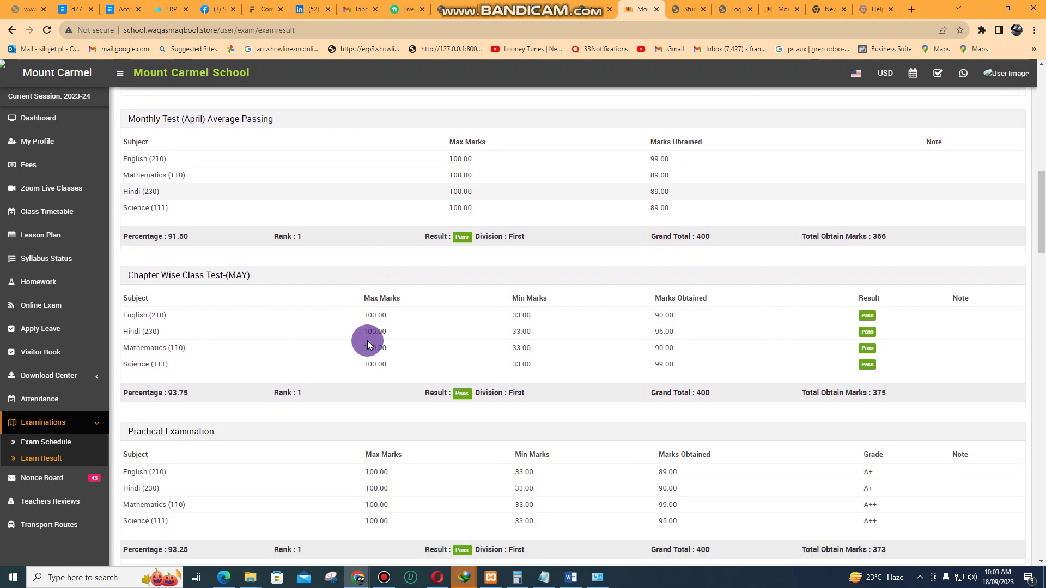
{"action": "left_click_drag", "start_coordinate": [226, 318], "coordinate": [217, 322]}
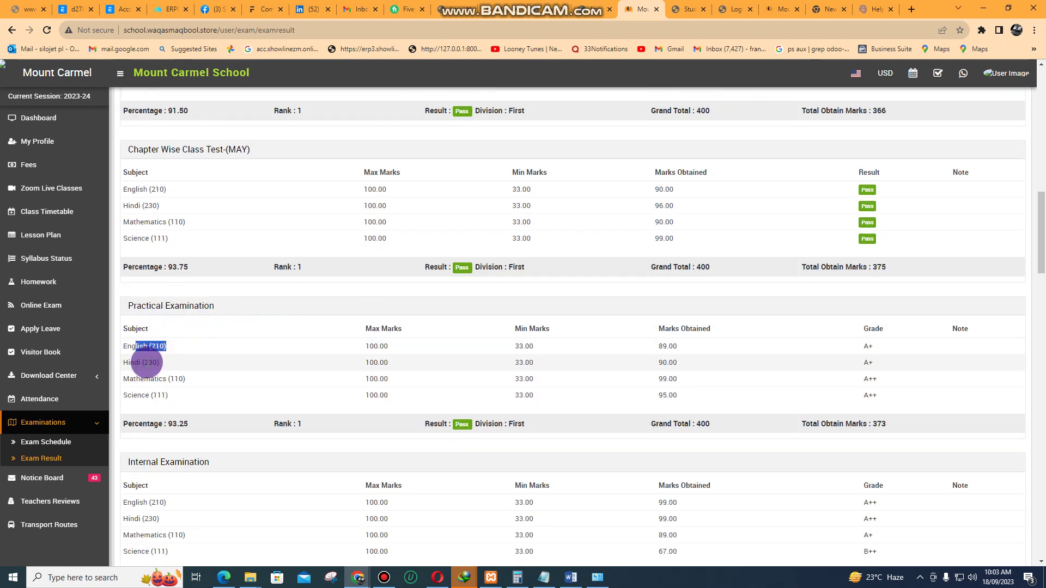
{"action": "scroll", "coordinate": [217, 366], "scroll_direction": "down", "scroll_amount": 1}
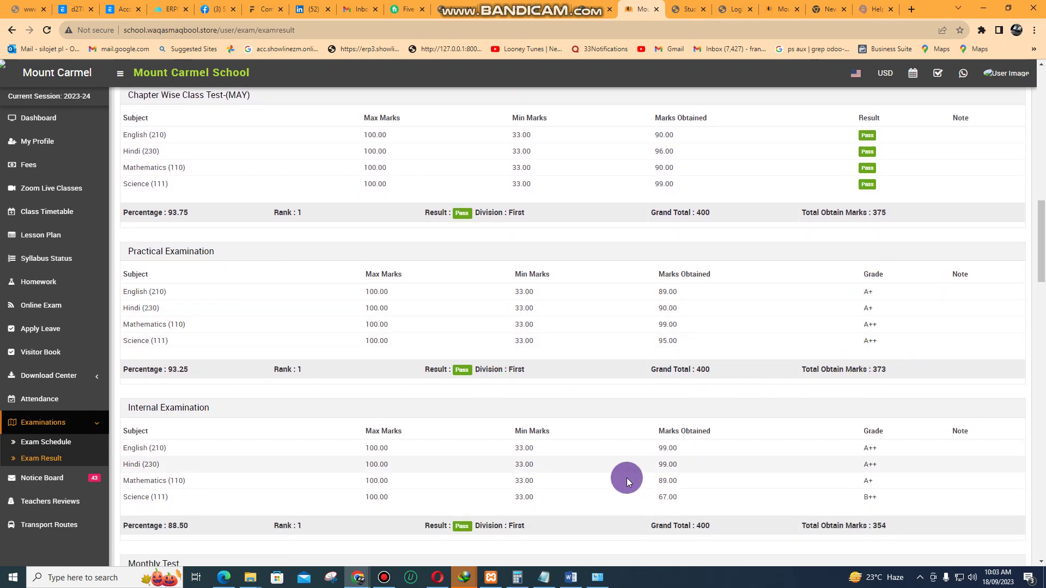
{"action": "scroll", "coordinate": [627, 479], "scroll_direction": "down", "scroll_amount": 4}
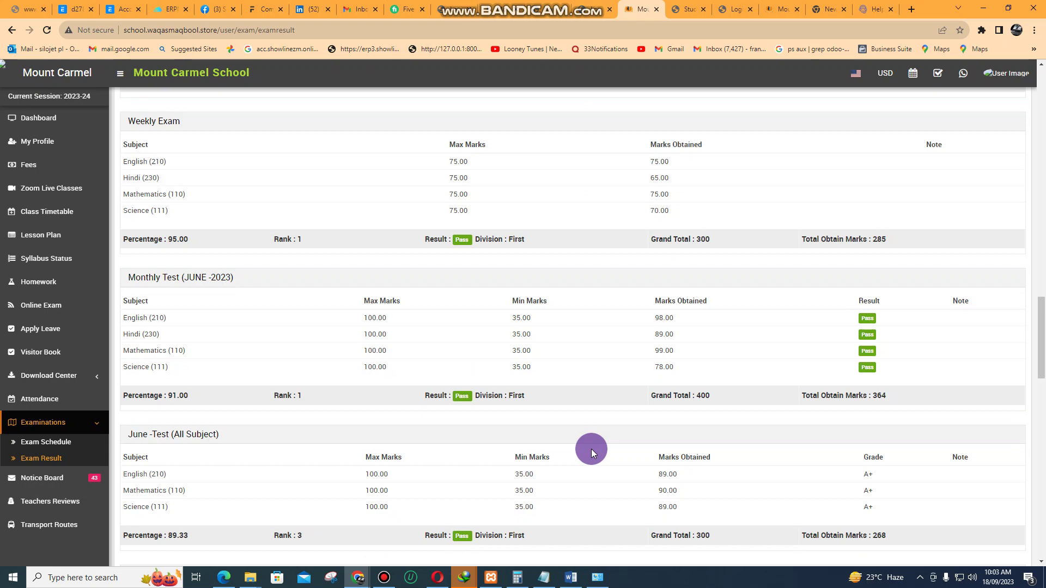
{"action": "scroll", "coordinate": [591, 449], "scroll_direction": "up", "scroll_amount": 10}
{"action": "scroll", "coordinate": [593, 443], "scroll_direction": "up", "scroll_amount": 1}
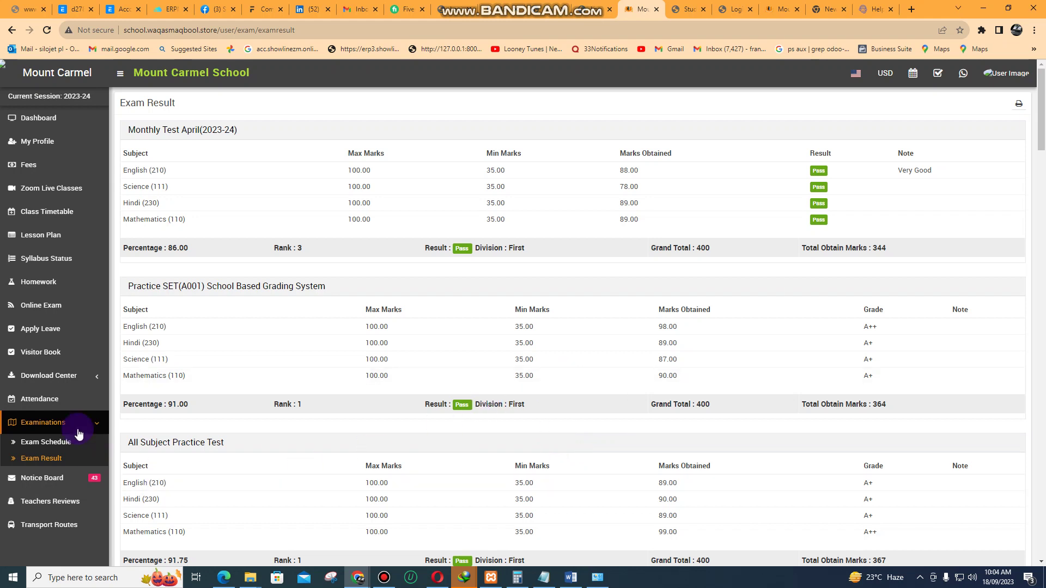
- View the Visitor Book list and log out of the Parent account
{"action": "left_click", "coordinate": [46, 355]}
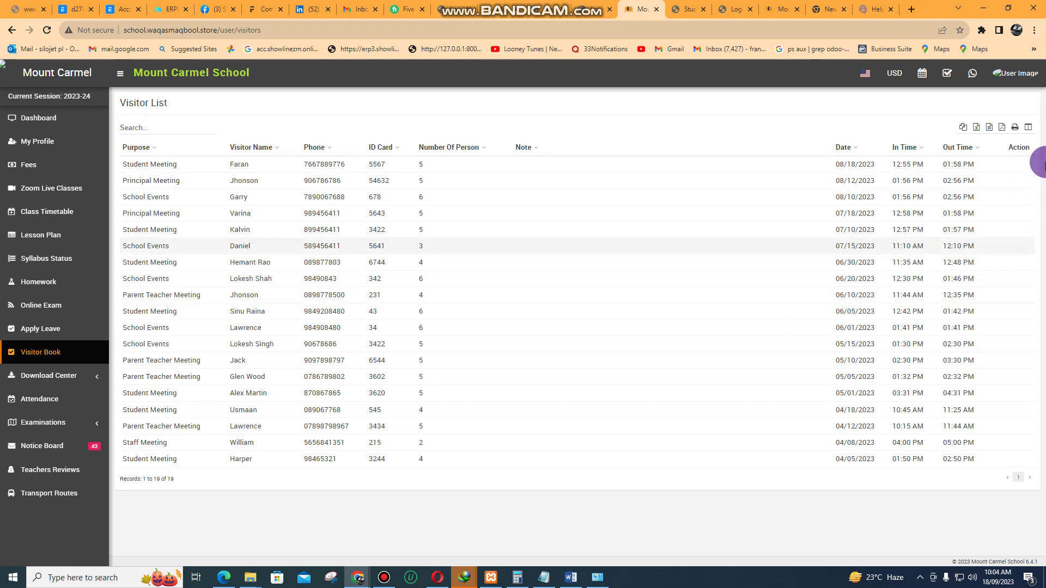
{"action": "left_click", "coordinate": [1013, 73]}
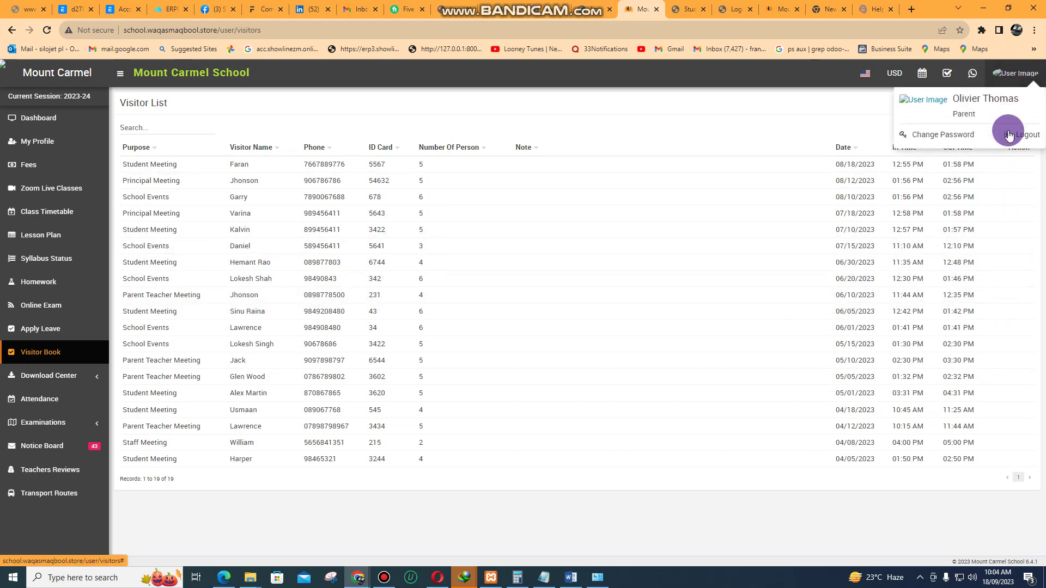
{"action": "left_click", "coordinate": [1021, 136]}
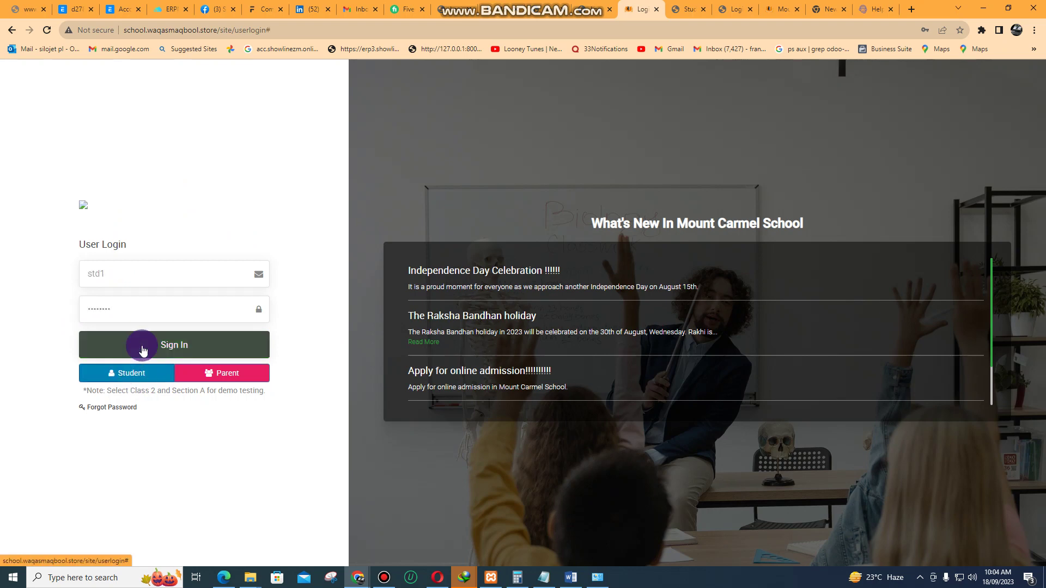
- Sign in with the preset Student demo account and save its login password in the browser
{"action": "left_click", "coordinate": [148, 345]}
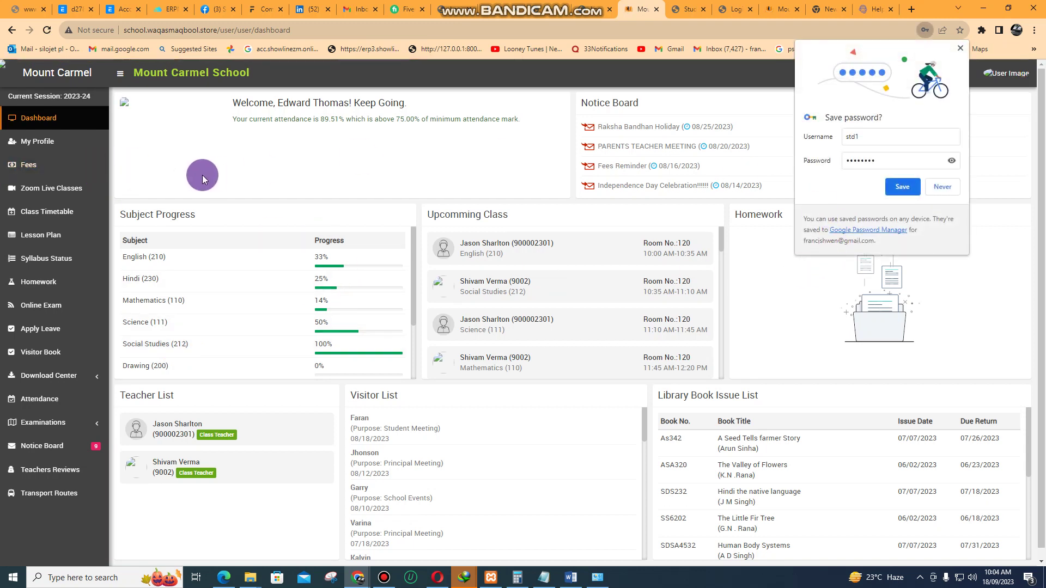
{"action": "left_click", "coordinate": [904, 188]}
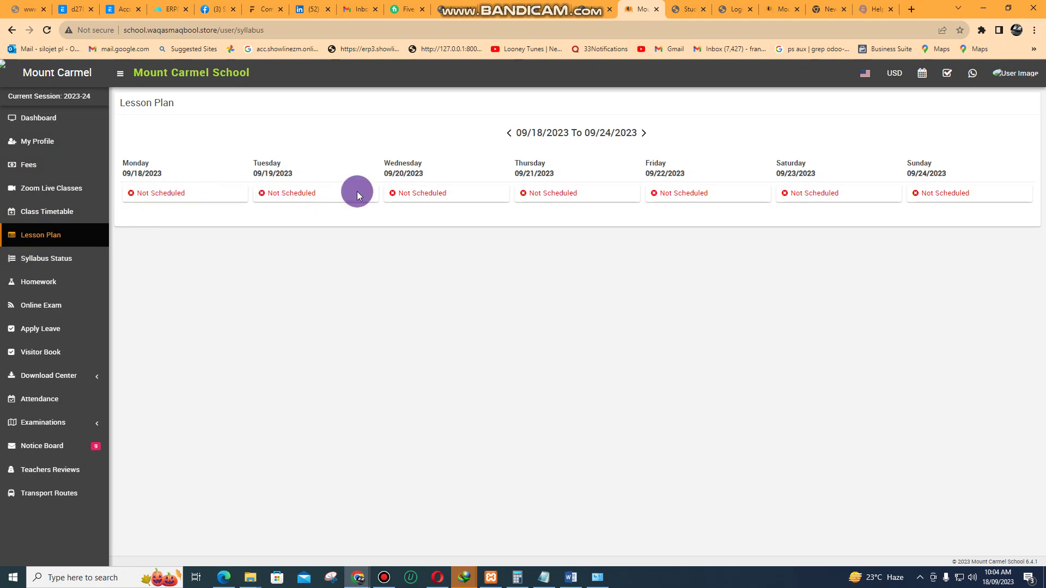
- Browse the student's Lesson Plan by week, ending on the week 09/11/2023 to 09/17/2023
{"action": "left_click", "coordinate": [644, 133]}
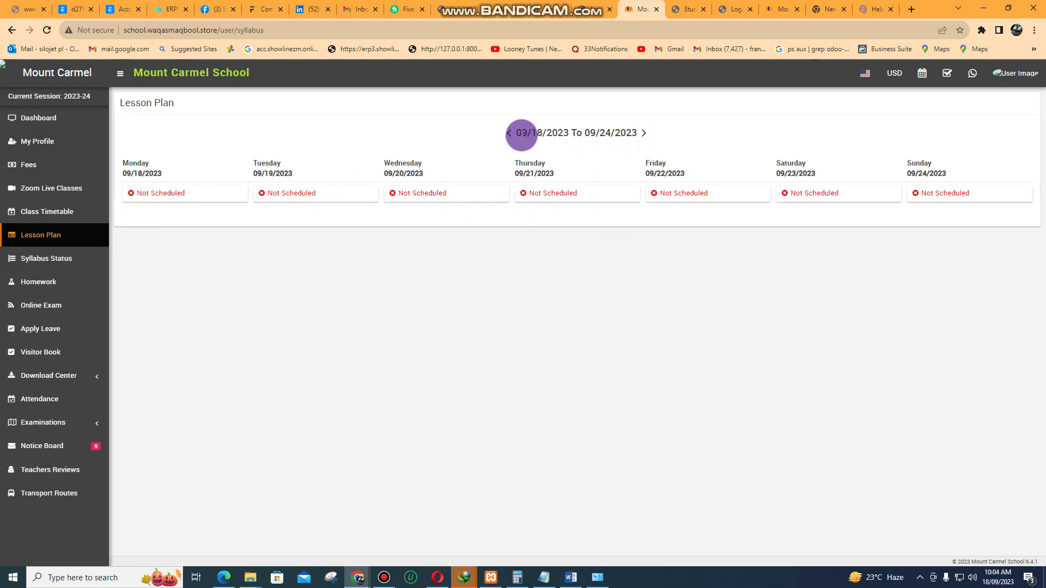
{"action": "left_click", "coordinate": [509, 134]}
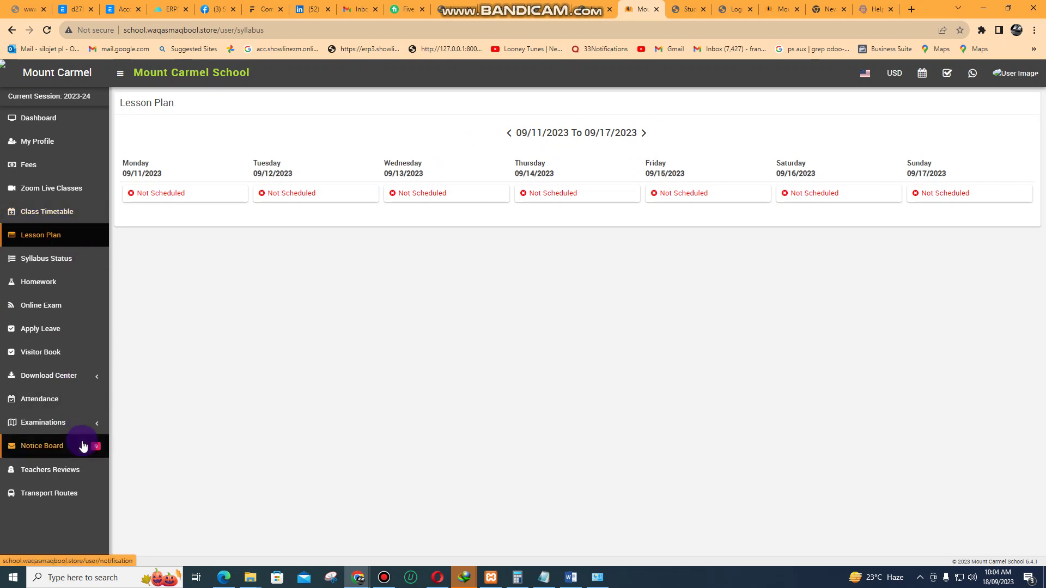
- Log out of the Student account and load the address school.waqasmaqbool.store/site to reach the school's public website
{"action": "left_click", "coordinate": [1017, 73]}
{"action": "left_click", "coordinate": [1022, 136]}
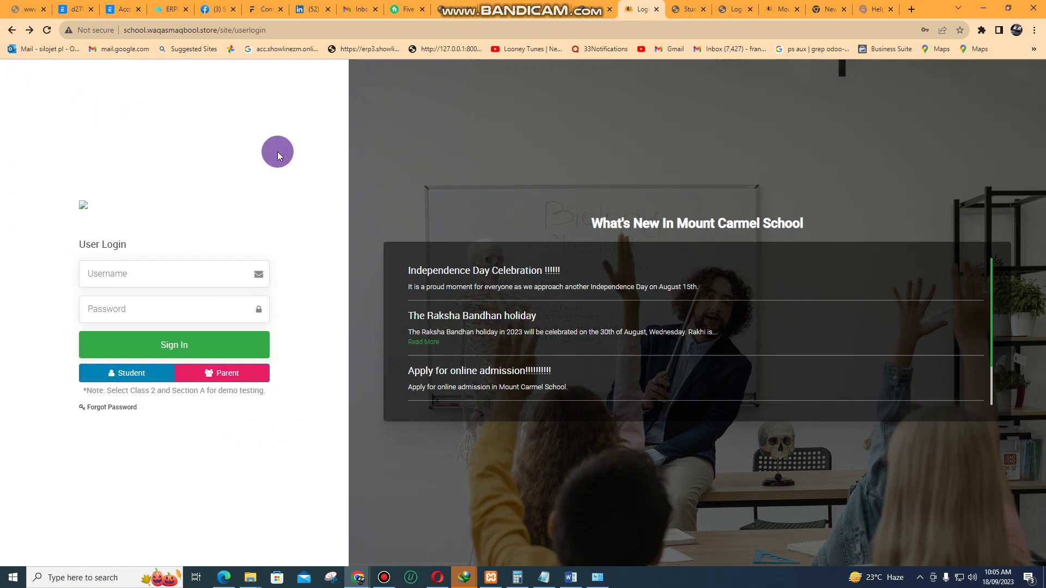
{"action": "left_click_drag", "start_coordinate": [233, 30], "coordinate": [435, 30]}
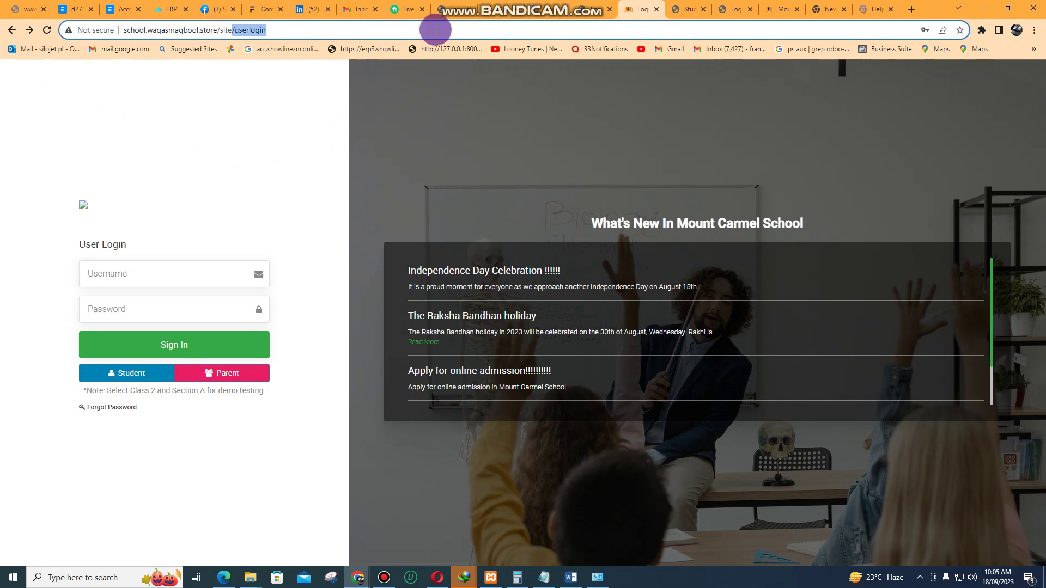
{"action": "key", "text": "BackSpace"}
{"action": "key", "text": "Return"}
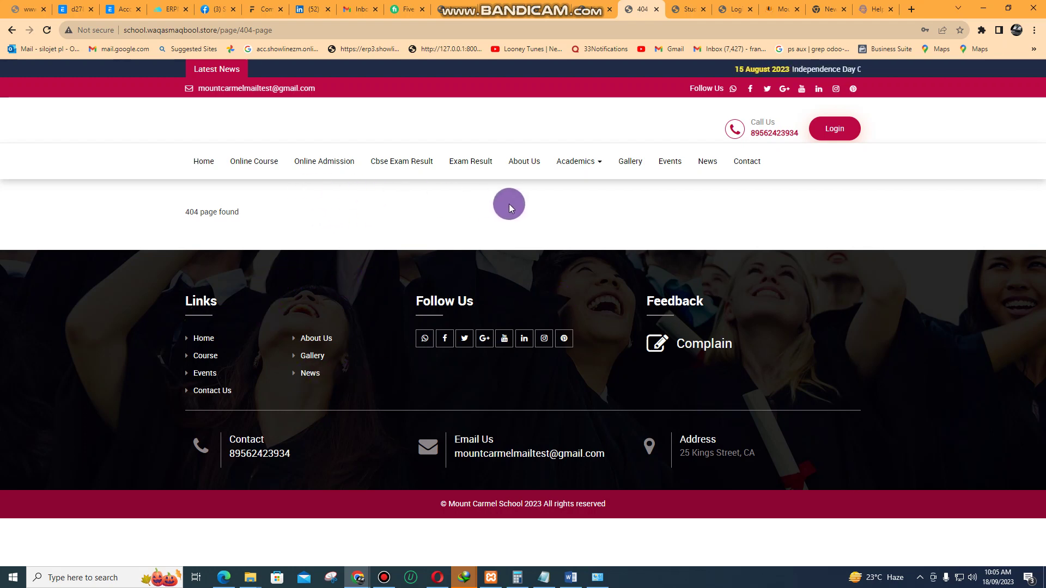
- View the Academics page list, open the public Exam Result page, and check its Admission No field and Exam choices
{"action": "left_click", "coordinate": [597, 163]}
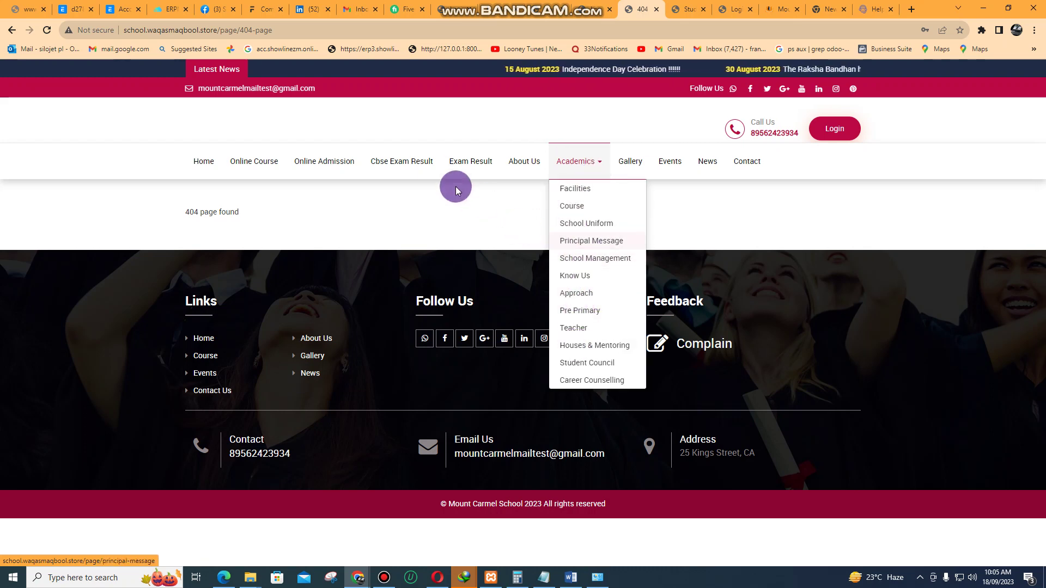
{"action": "left_click", "coordinate": [472, 160]}
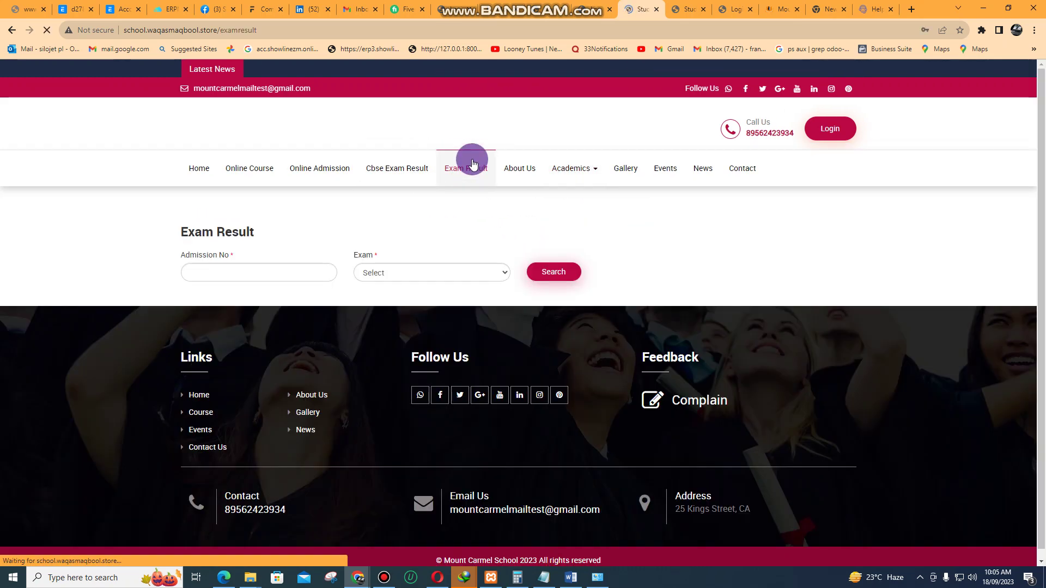
{"action": "left_click", "coordinate": [218, 265]}
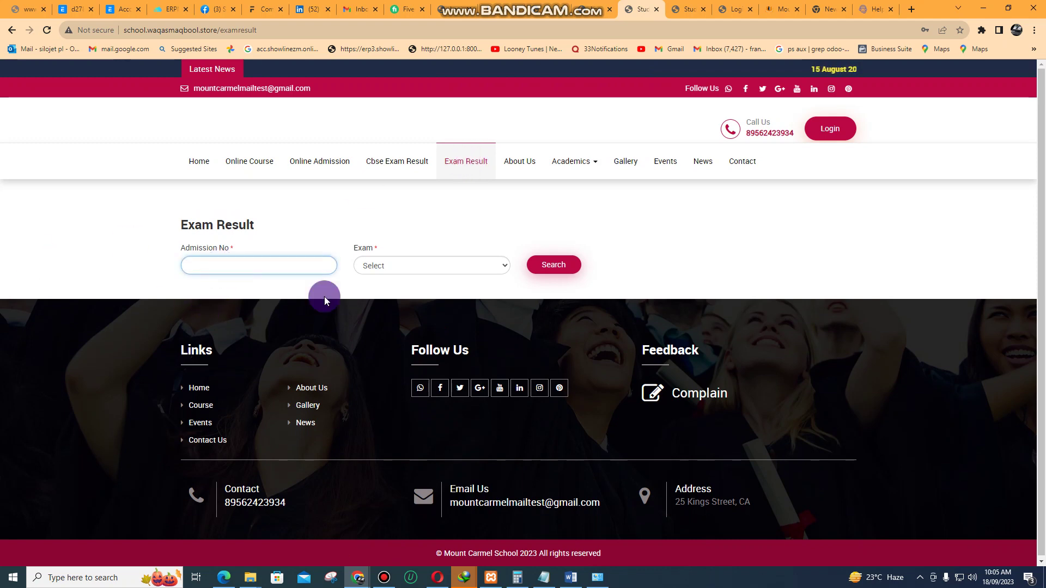
{"action": "left_click", "coordinate": [409, 267]}
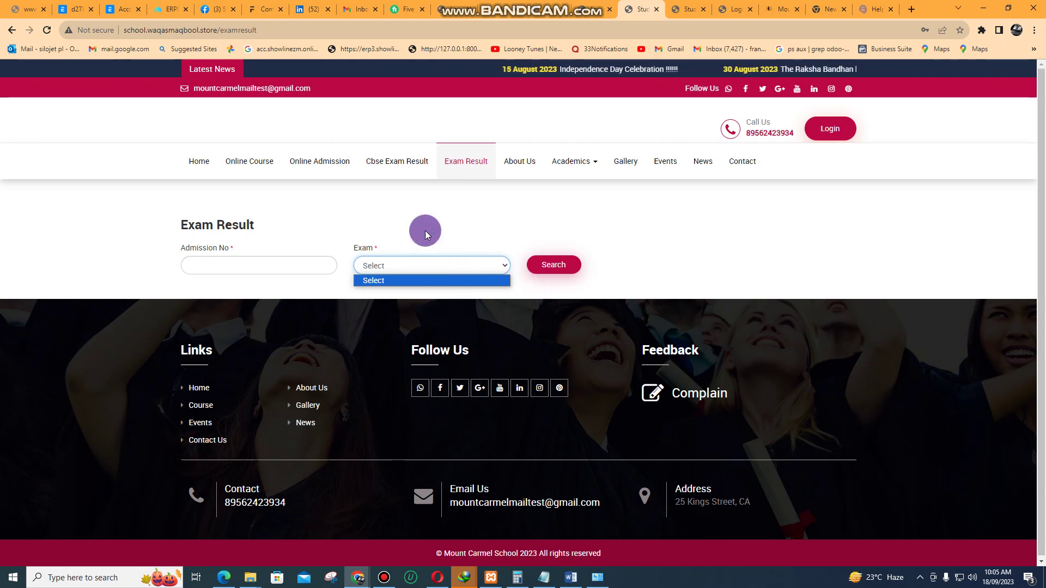
- Open the Online Admission page and read through its form from the instructions to the document upload section
{"action": "left_click", "coordinate": [326, 169]}
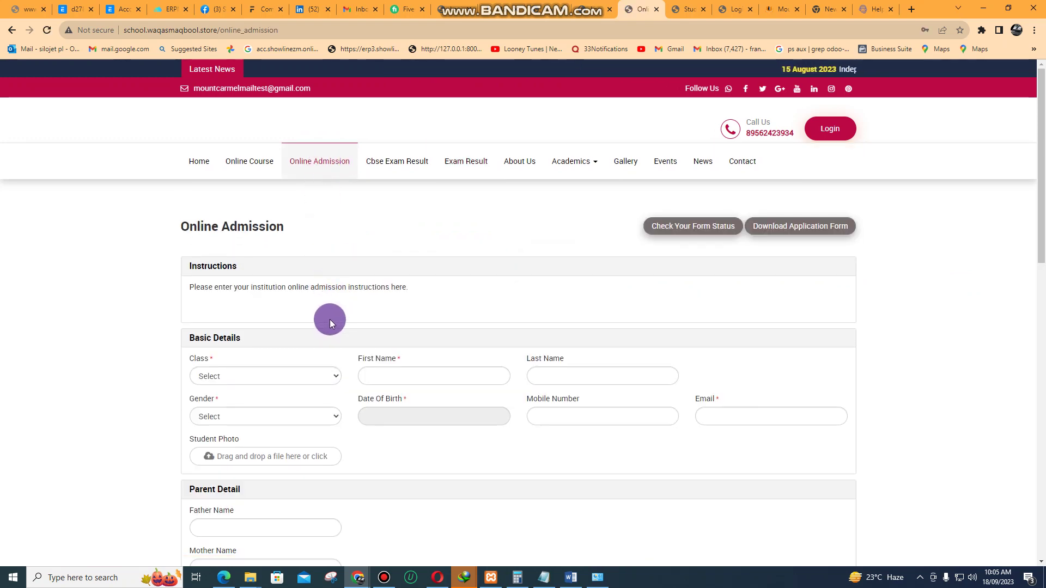
{"action": "scroll", "coordinate": [310, 375], "scroll_direction": "down", "scroll_amount": 8}
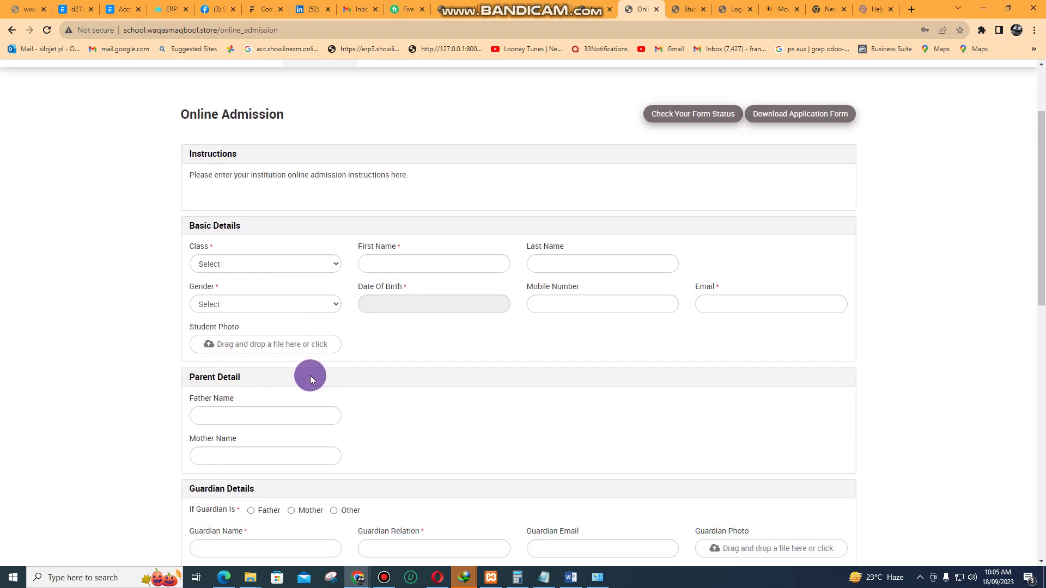
{"action": "scroll", "coordinate": [310, 375], "scroll_direction": "down", "scroll_amount": 7}
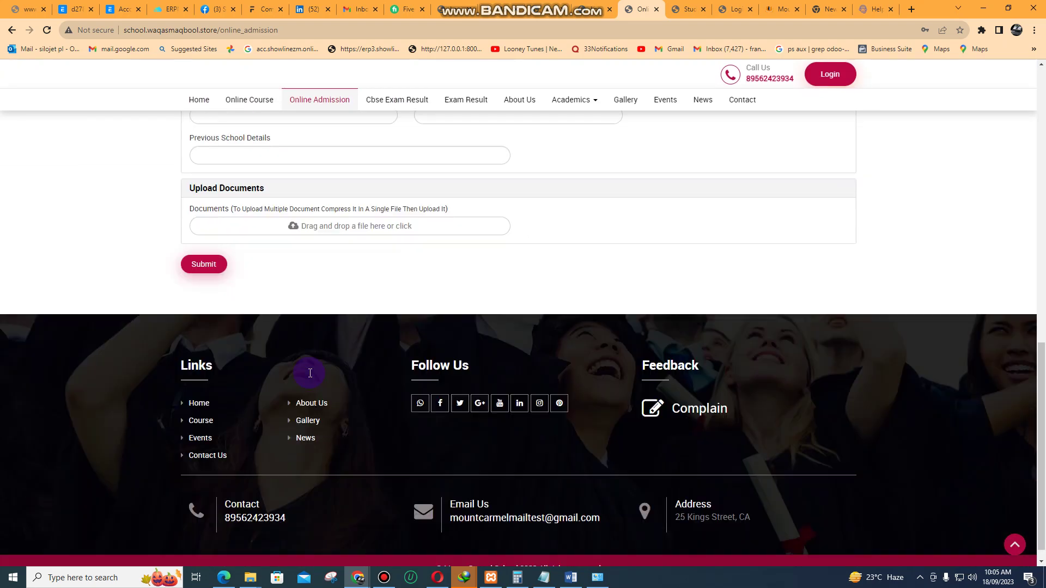
{"action": "scroll", "coordinate": [308, 373], "scroll_direction": "up", "scroll_amount": 7}
{"action": "scroll", "coordinate": [309, 372], "scroll_direction": "up", "scroll_amount": 8}
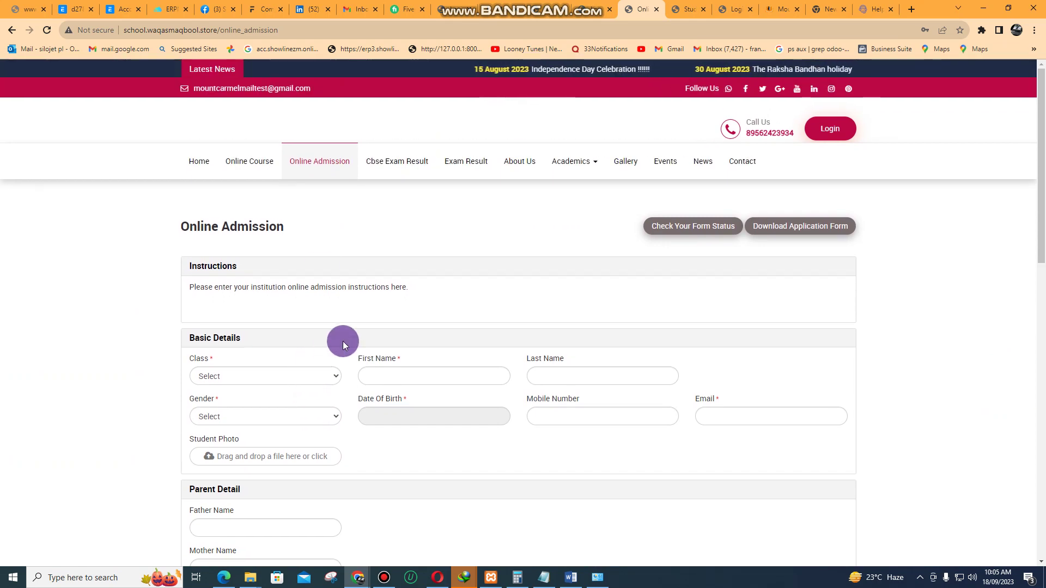
- Visit the Online Course and Home pages of the public website, and return to the user login page
{"action": "left_click", "coordinate": [242, 163]}
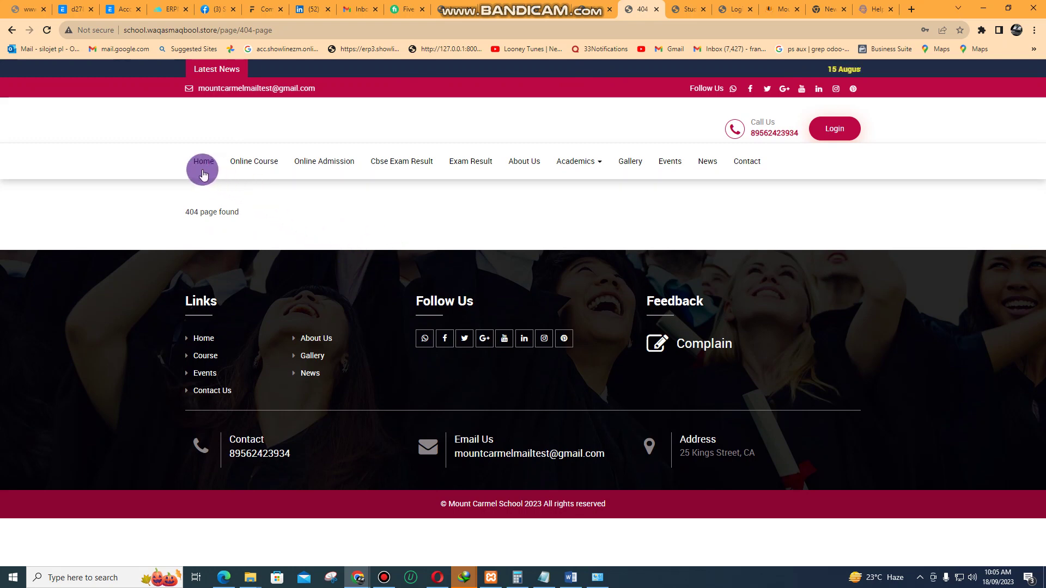
{"action": "left_click", "coordinate": [207, 165]}
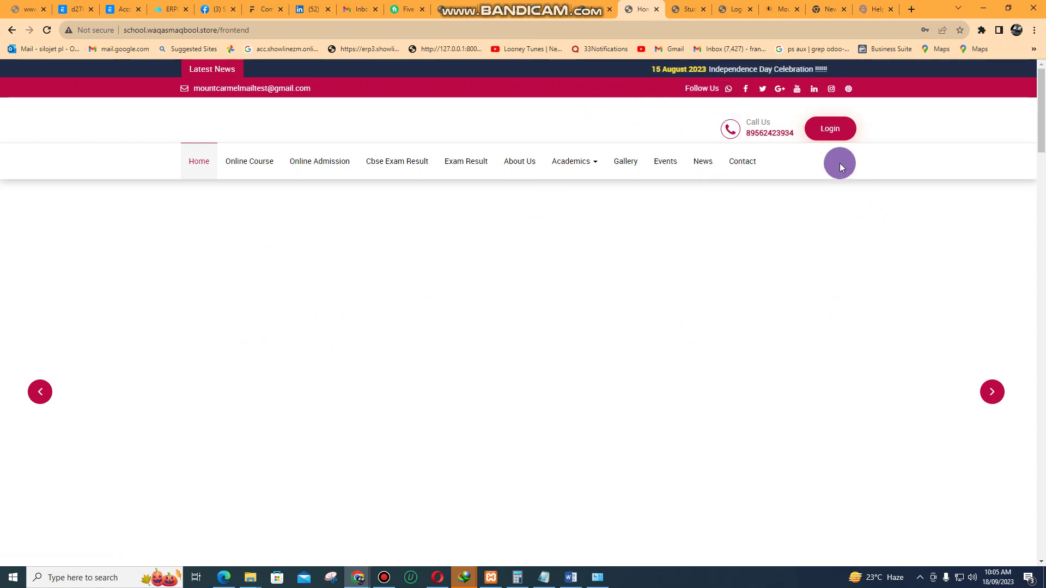
{"action": "left_click", "coordinate": [829, 137]}
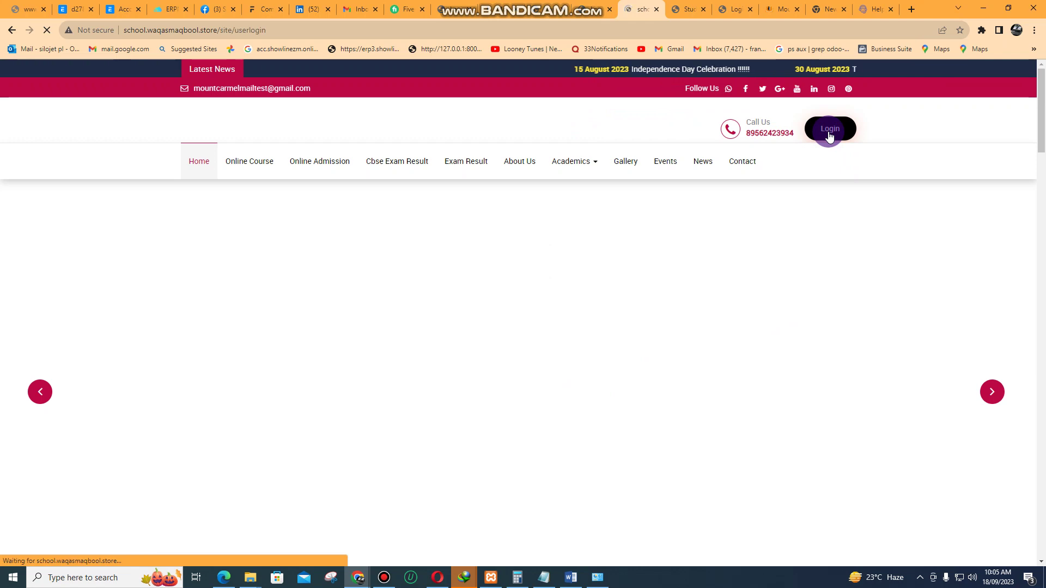